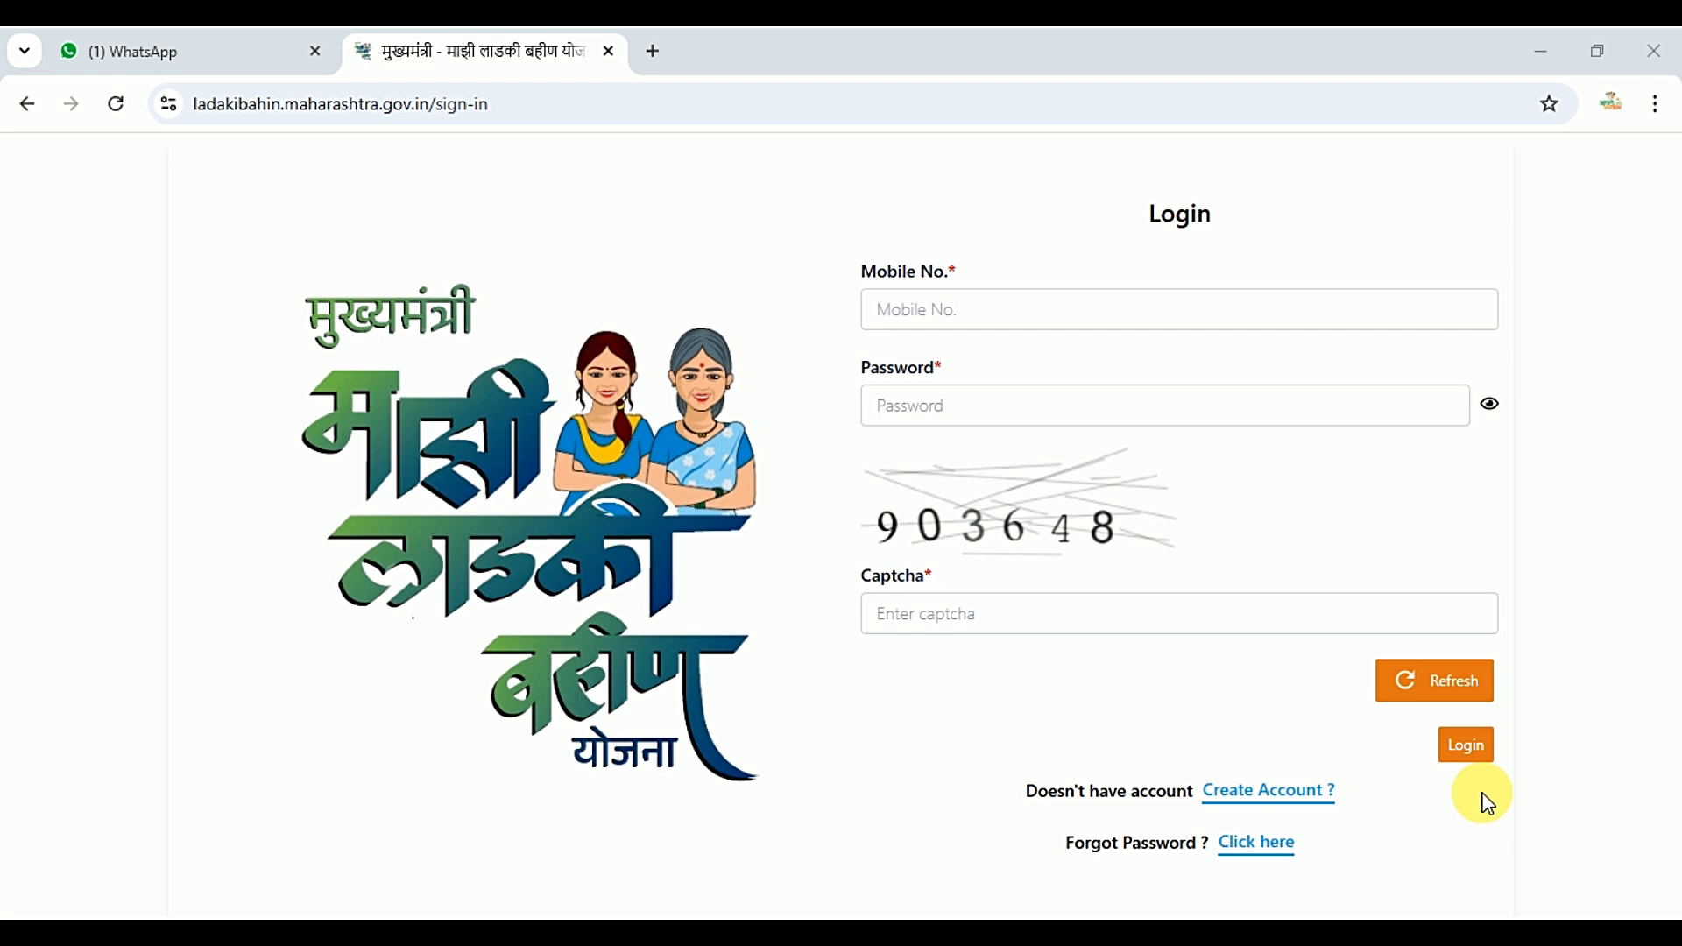
Step: Log in to the scheme portal and open the list of applications made earlier
{"action": "left_click", "coordinate": [1466, 745]}
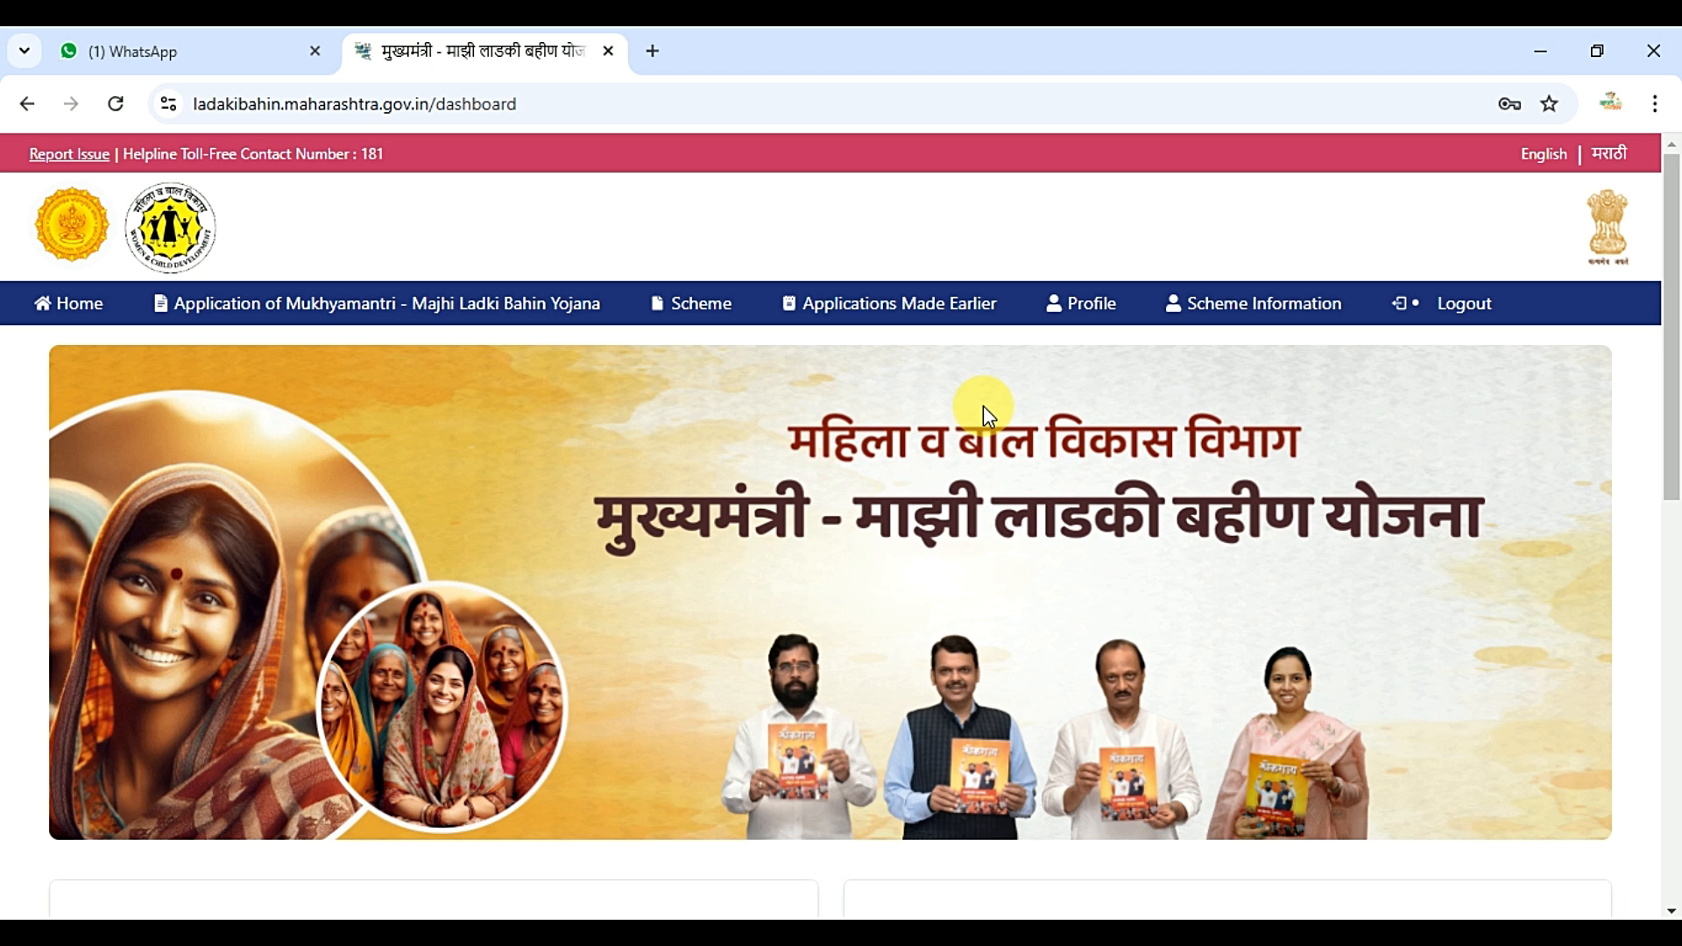
{"action": "left_click", "coordinate": [881, 323]}
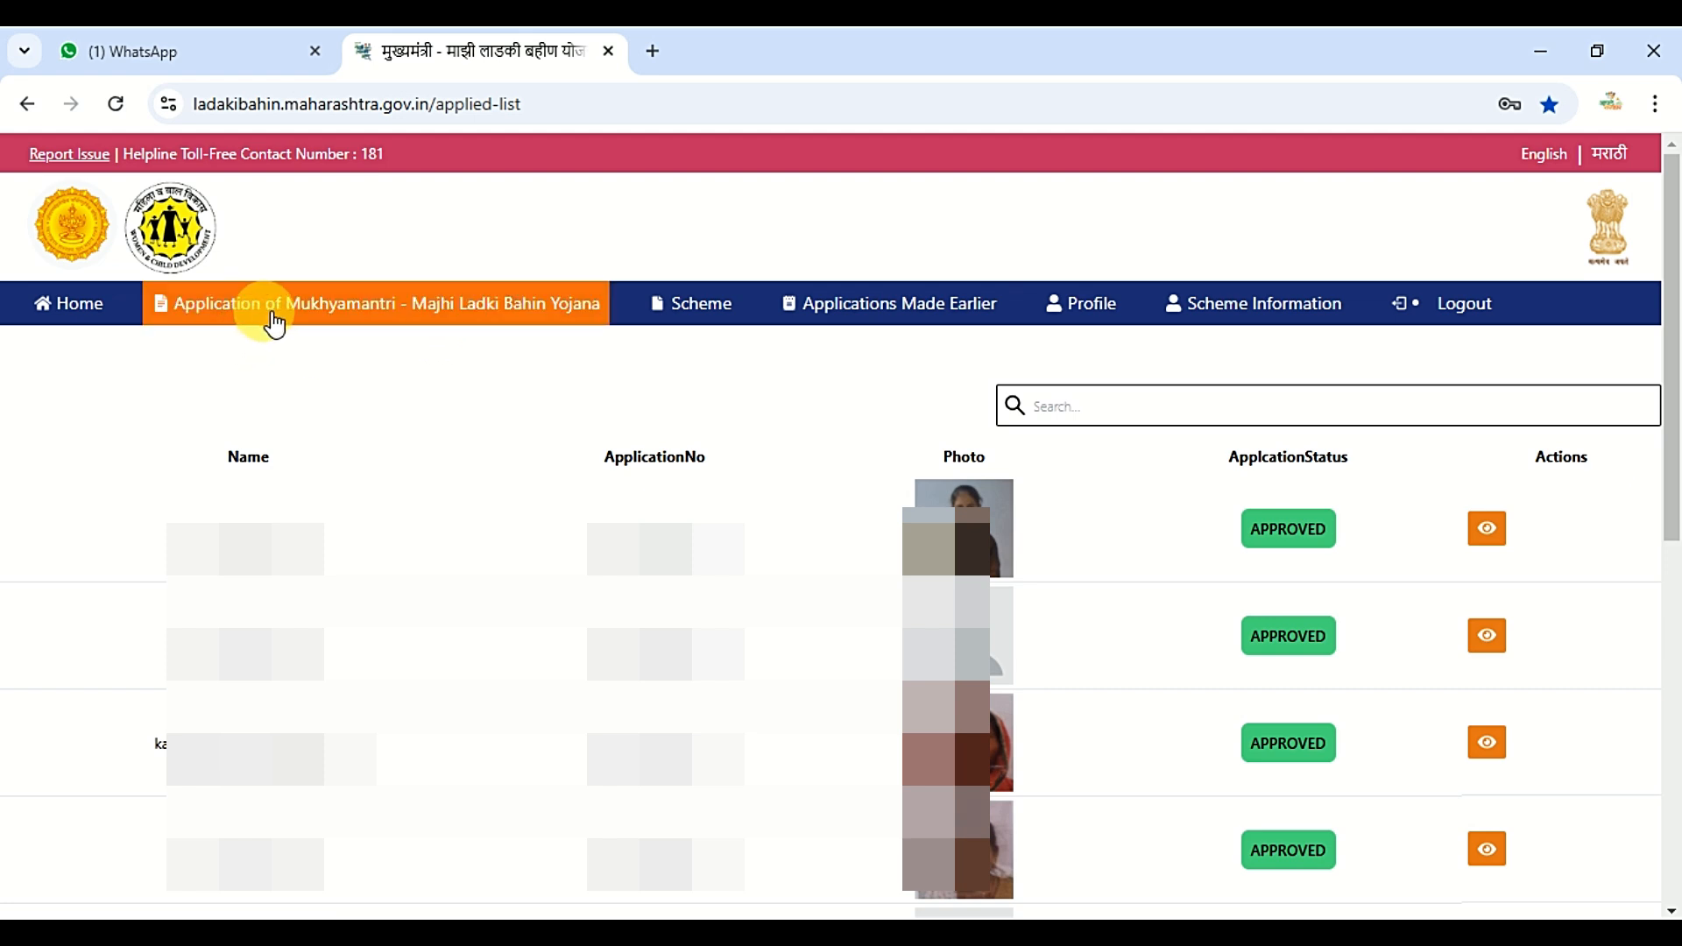
Step: Open a new Mukhyamantri - Majhi Ladki Bahin Yojana application and view its registration form
{"action": "left_click", "coordinate": [373, 321]}
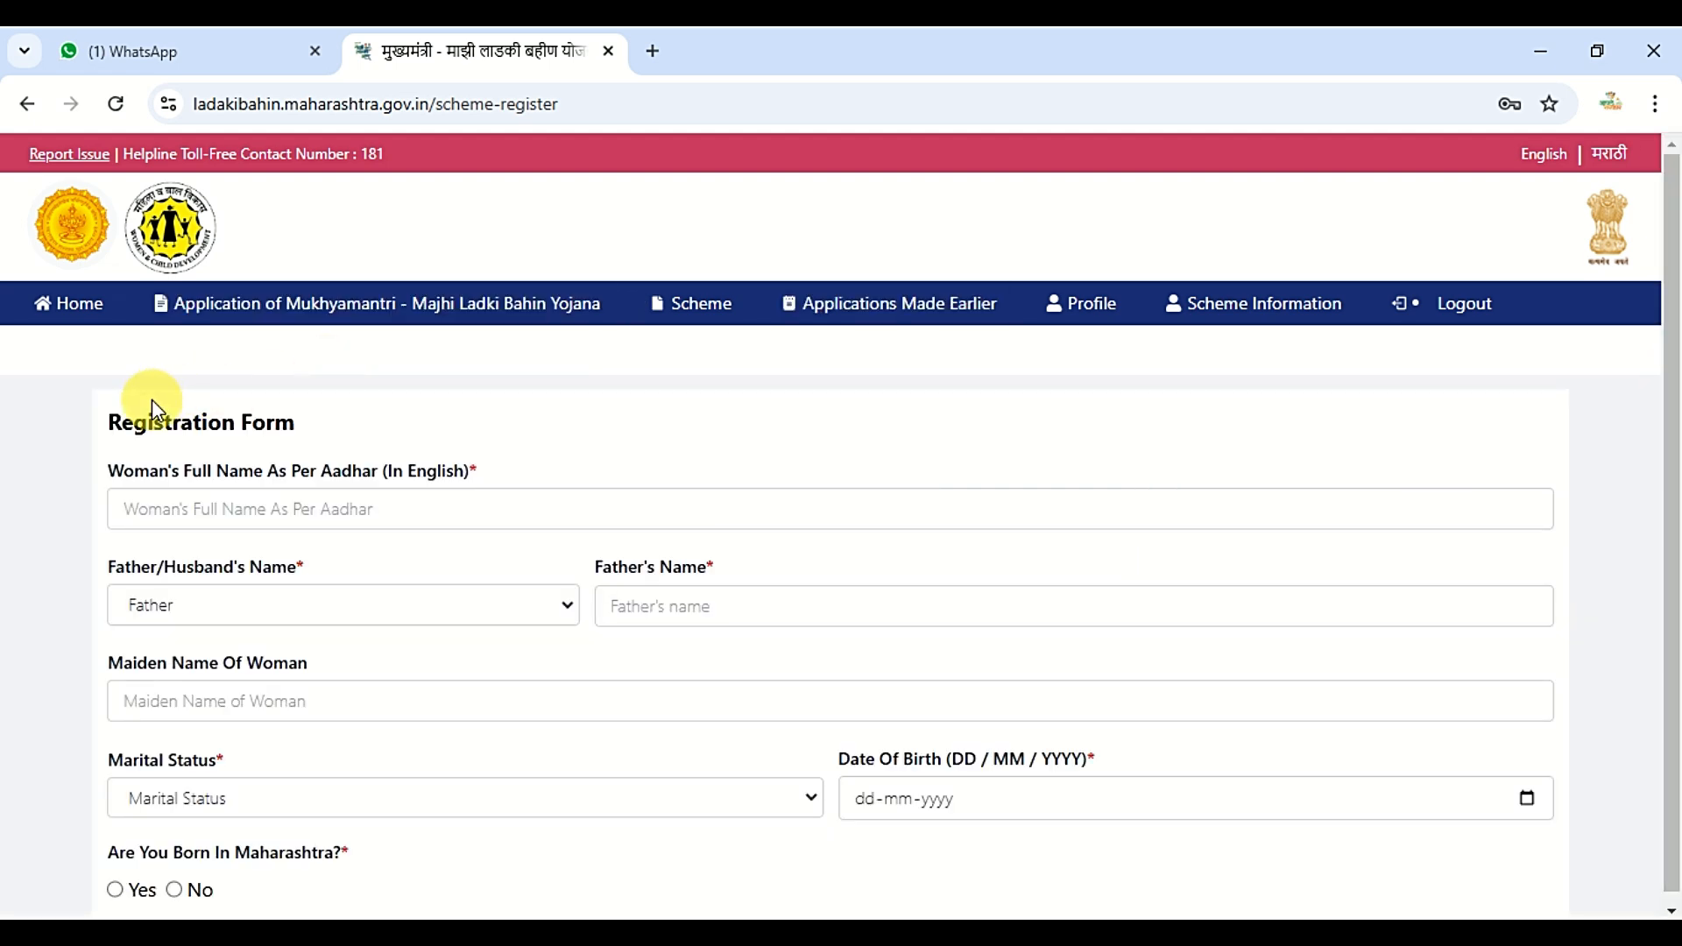
{"action": "left_click_drag", "start_coordinate": [108, 421], "coordinate": [351, 429]}
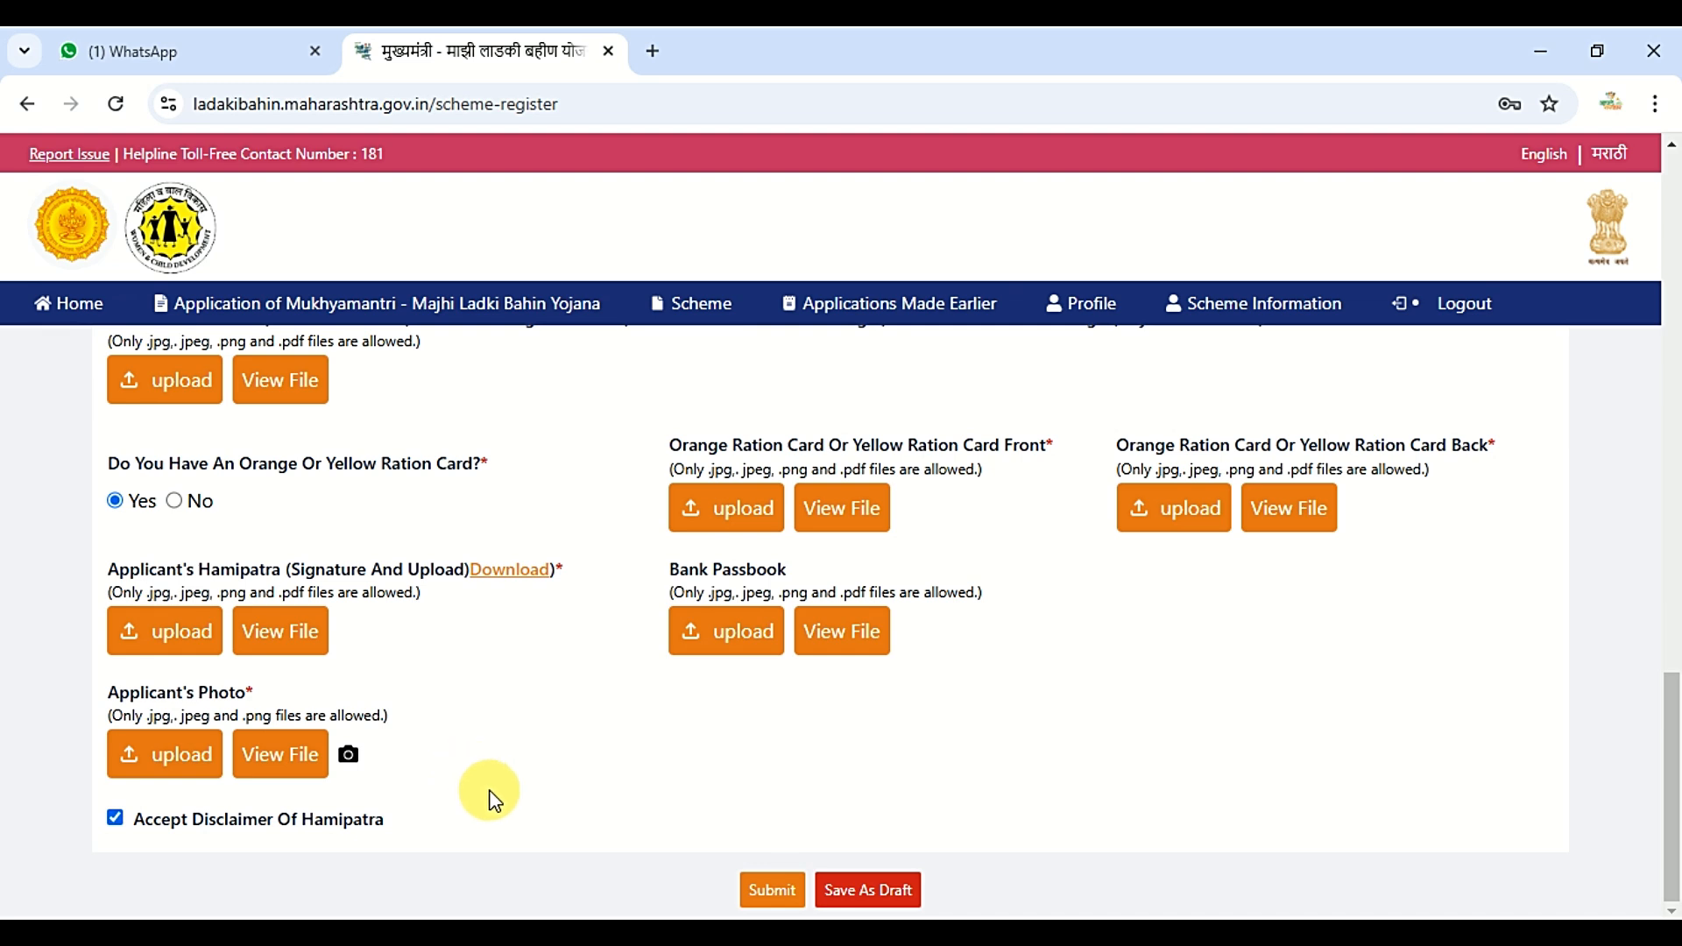
Step: Submit the completed registration form for review and check the applicant details and uploaded documents in the preview
{"action": "left_click", "coordinate": [793, 902]}
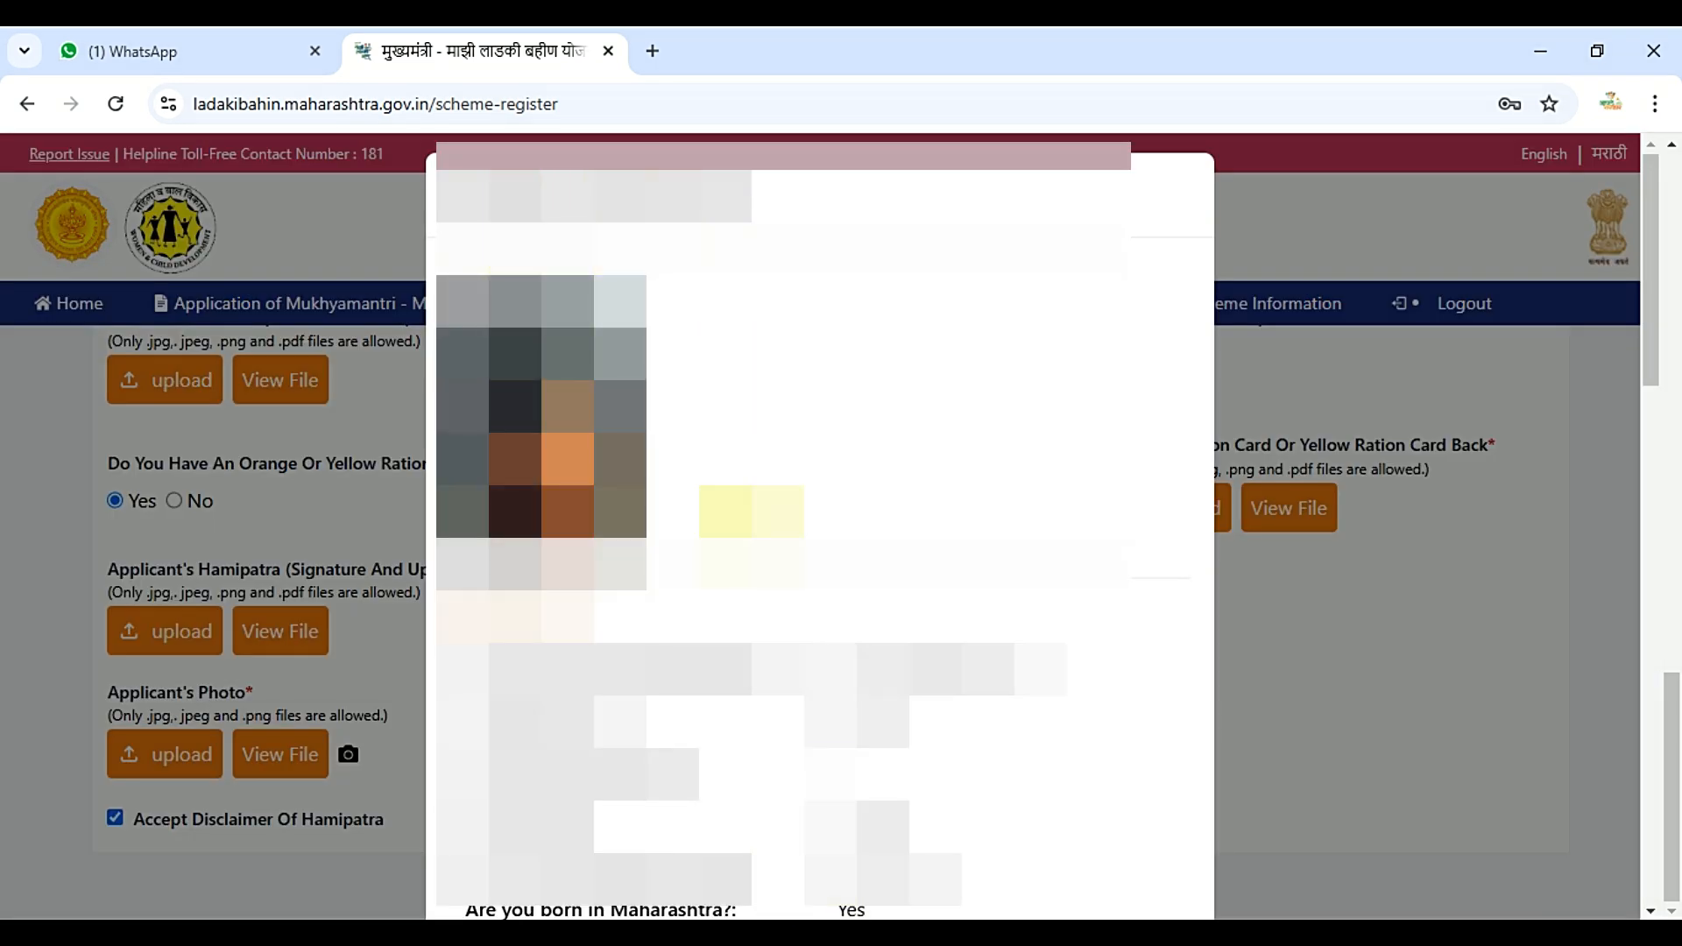
{"action": "scroll", "coordinate": [751, 511], "scroll_direction": "down", "scroll_amount": 10}
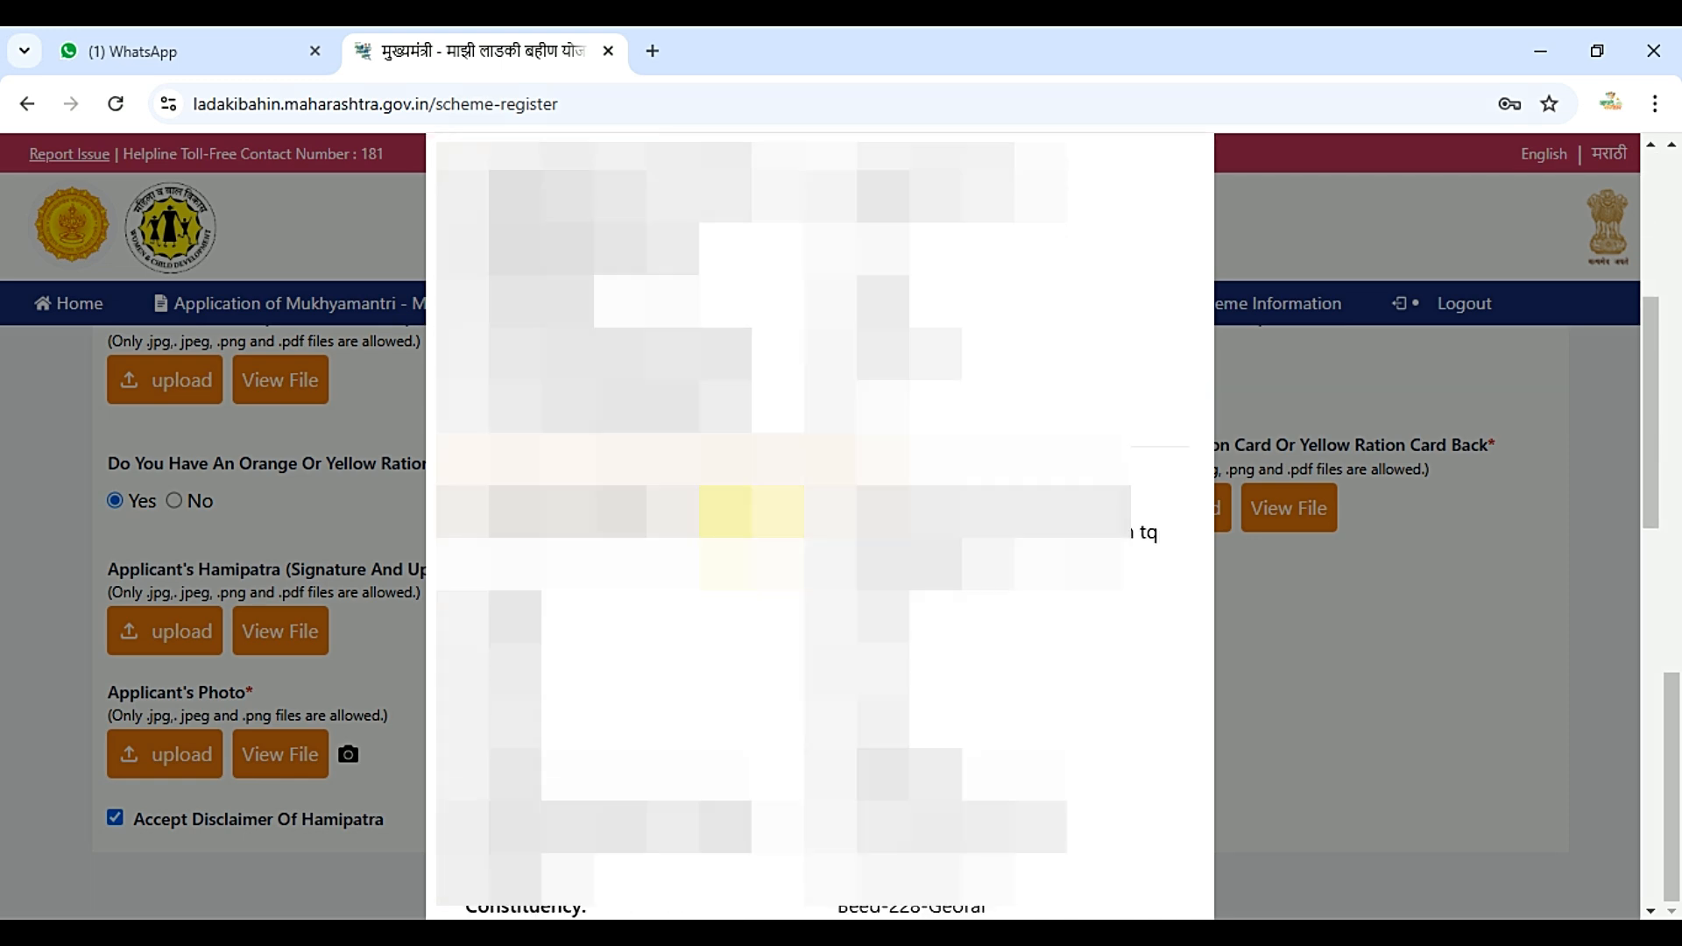
{"action": "scroll", "coordinate": [751, 511], "scroll_direction": "down", "scroll_amount": 5}
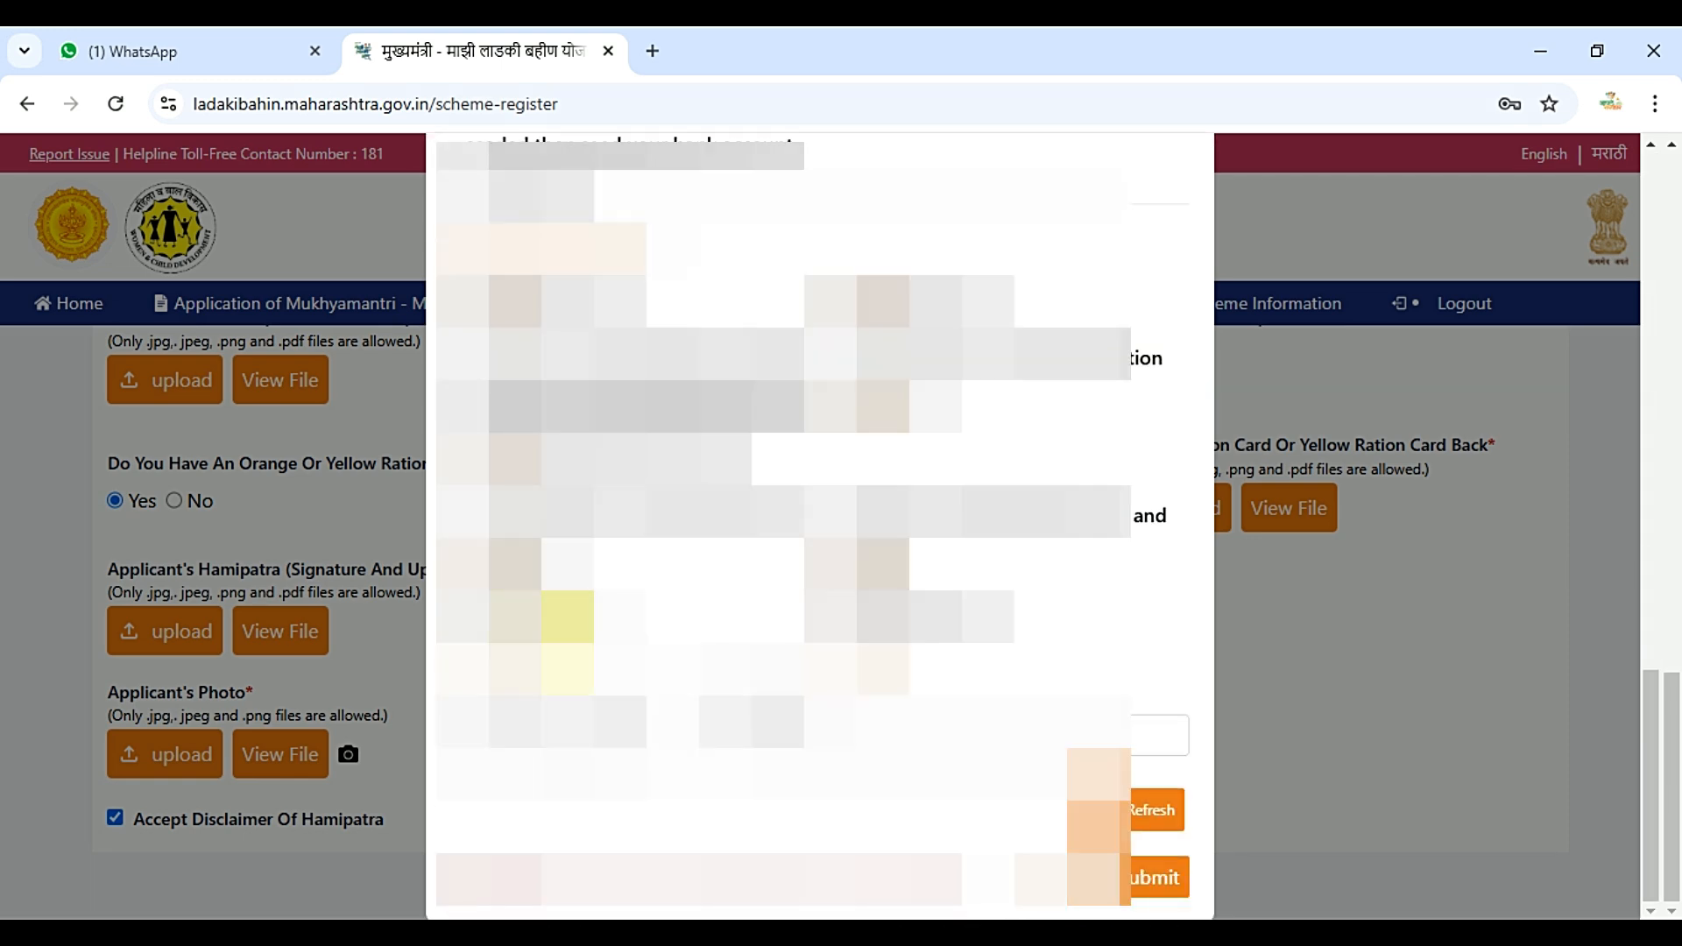
Step: Enter the displayed captcha in the application preview and try to submit the application
{"action": "left_click", "coordinate": [792, 737]}
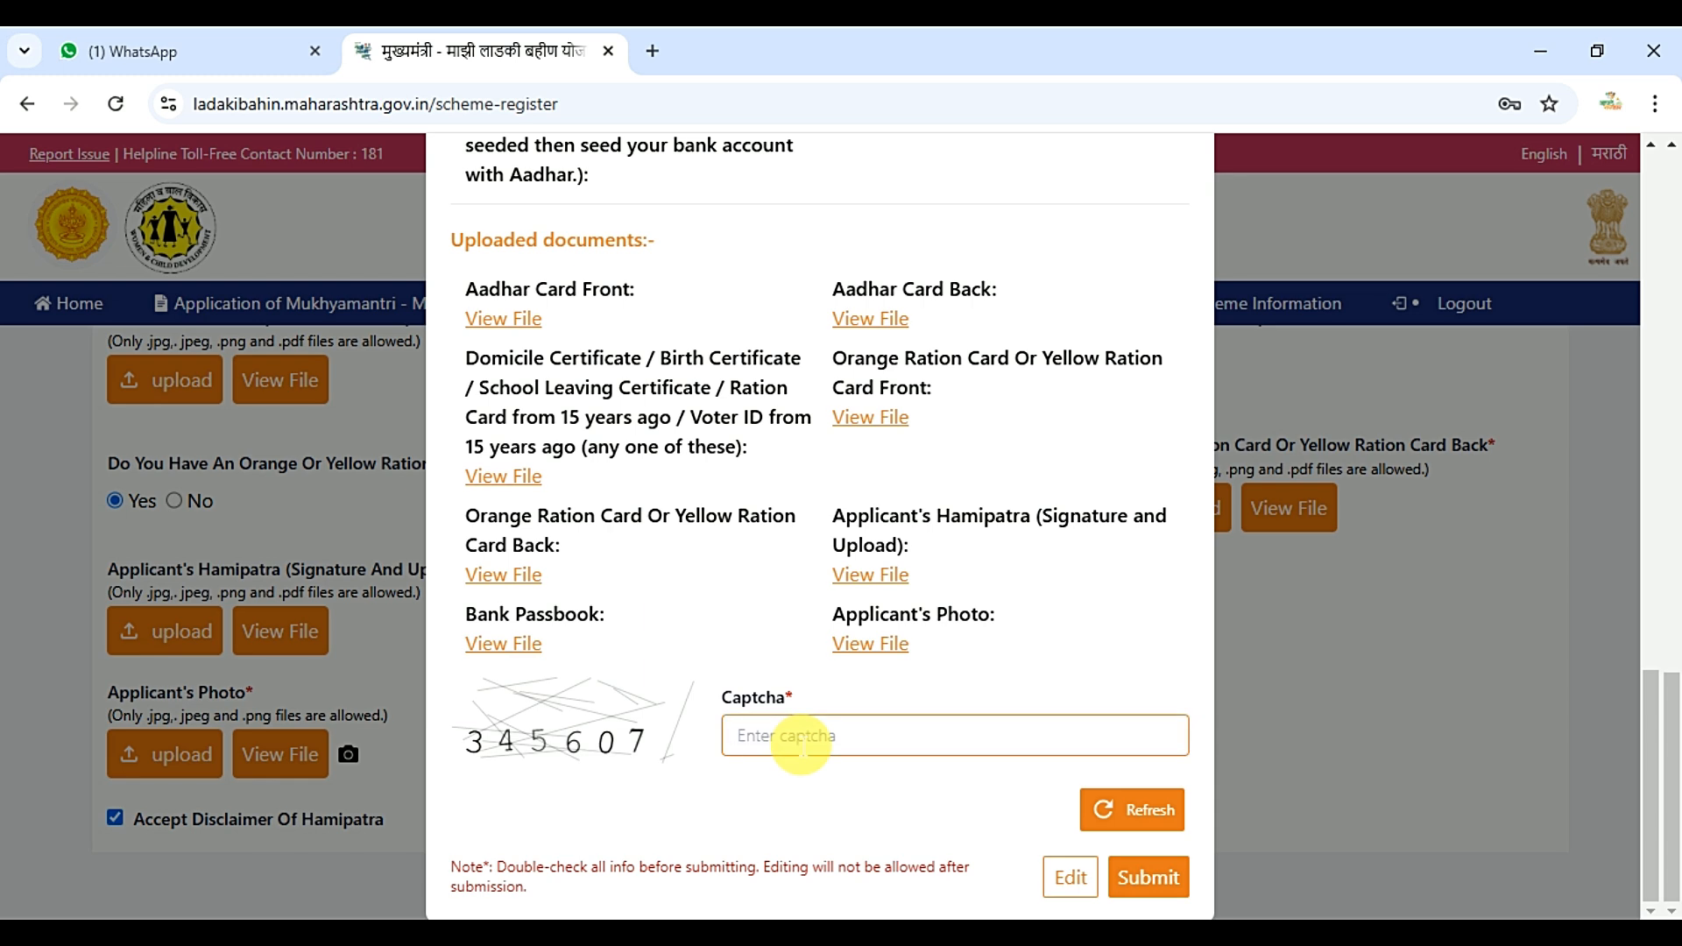
{"action": "type", "text": "345607"}
{"action": "left_click", "coordinate": [638, 819]}
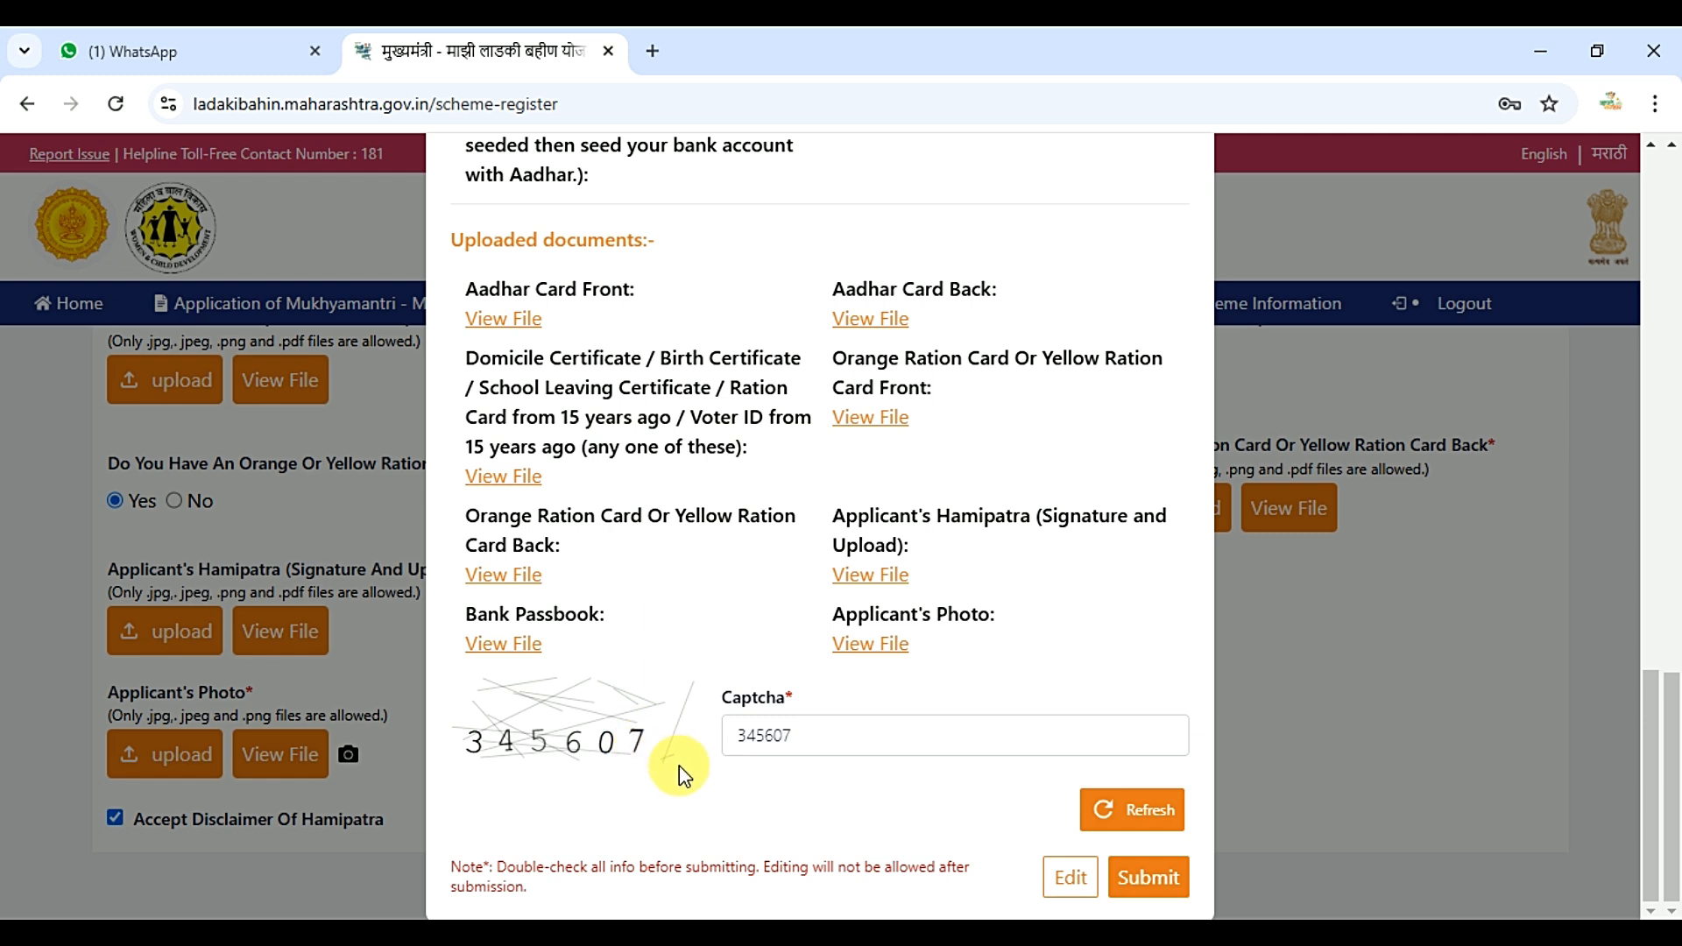
{"action": "left_click", "coordinate": [1166, 875]}
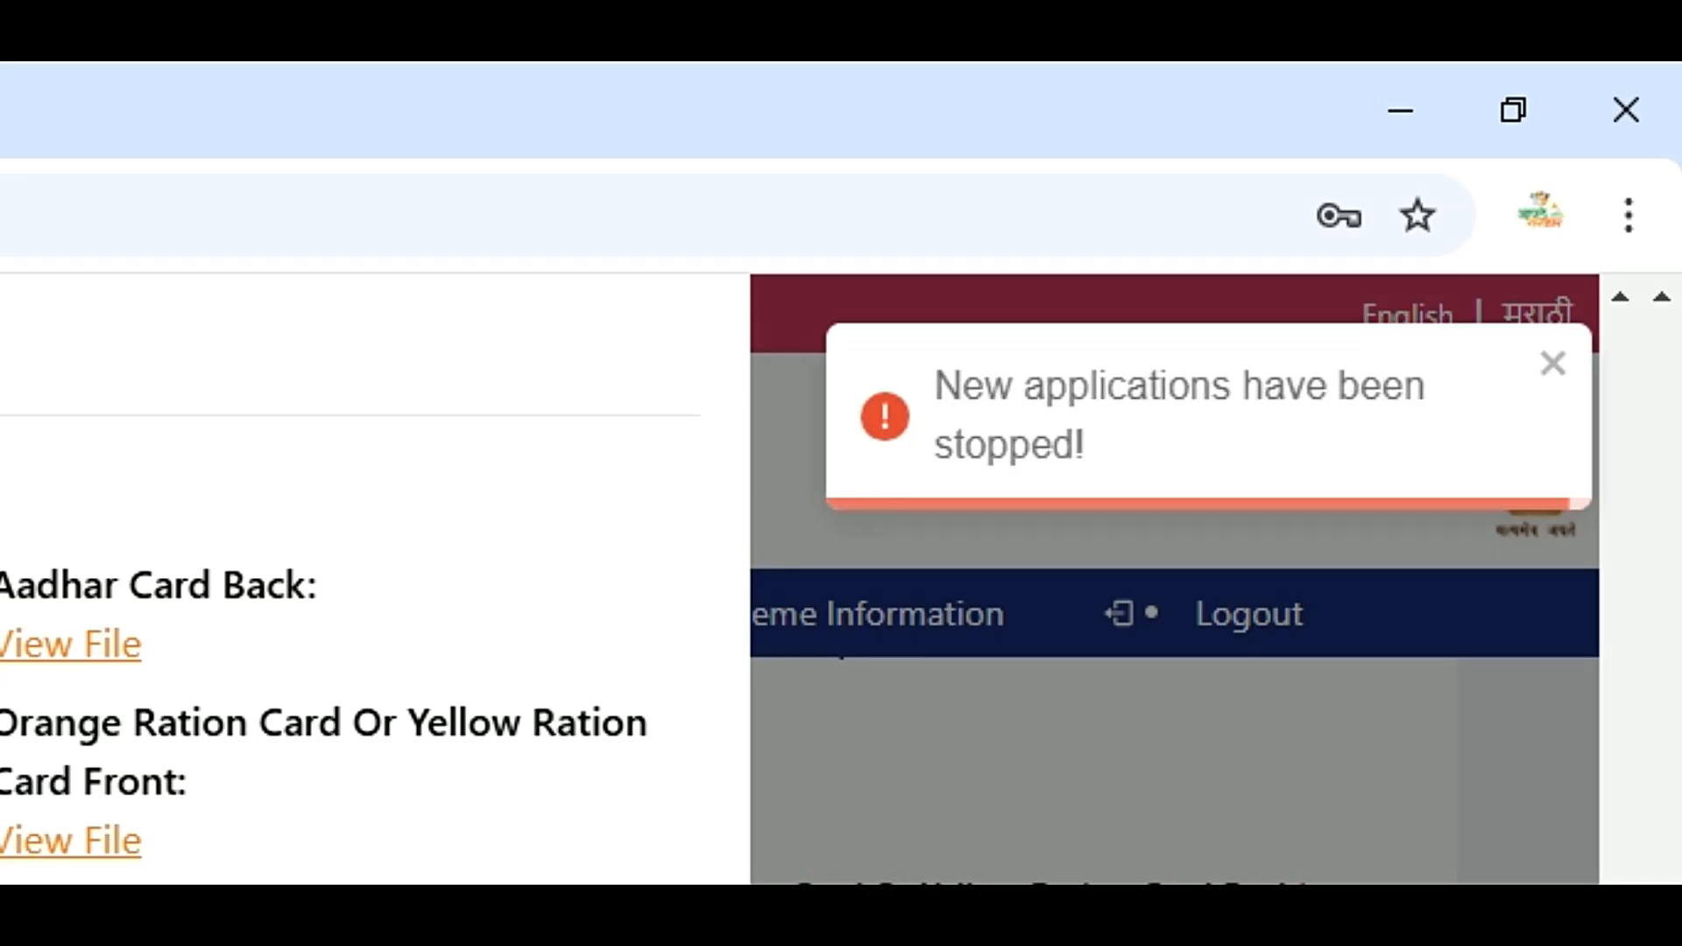
{"action": "left_click_drag", "start_coordinate": [917, 387], "coordinate": [1140, 486]}
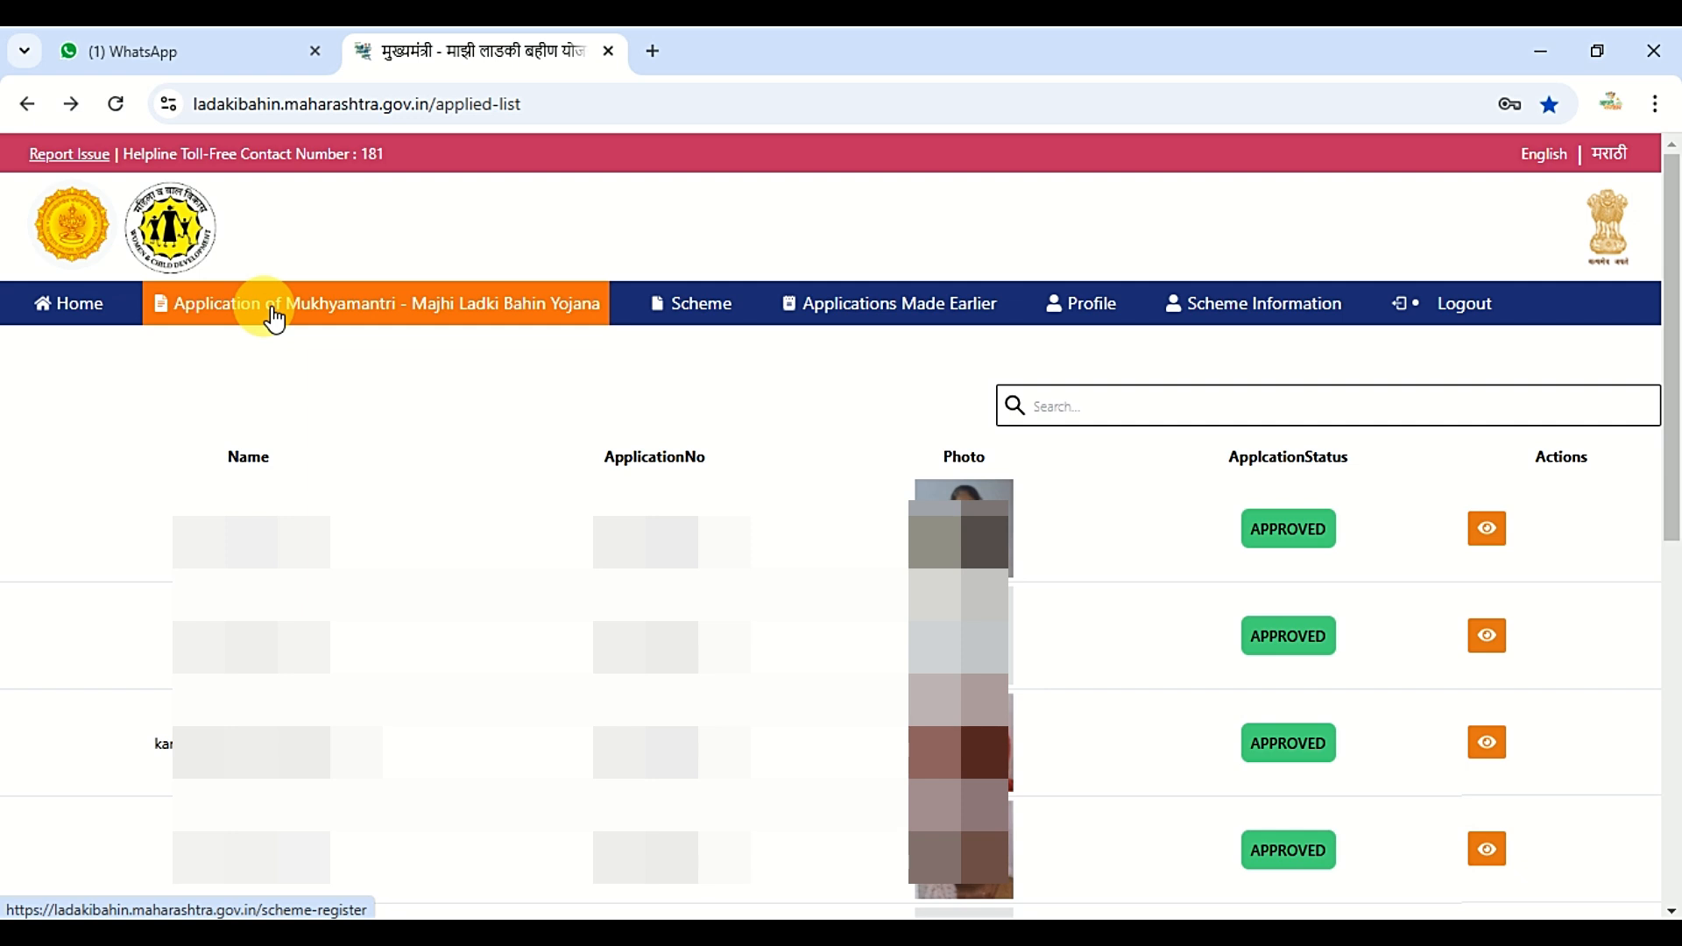
Step: Log out of the portal and open the form for creating a new account
{"action": "left_click", "coordinate": [1478, 315]}
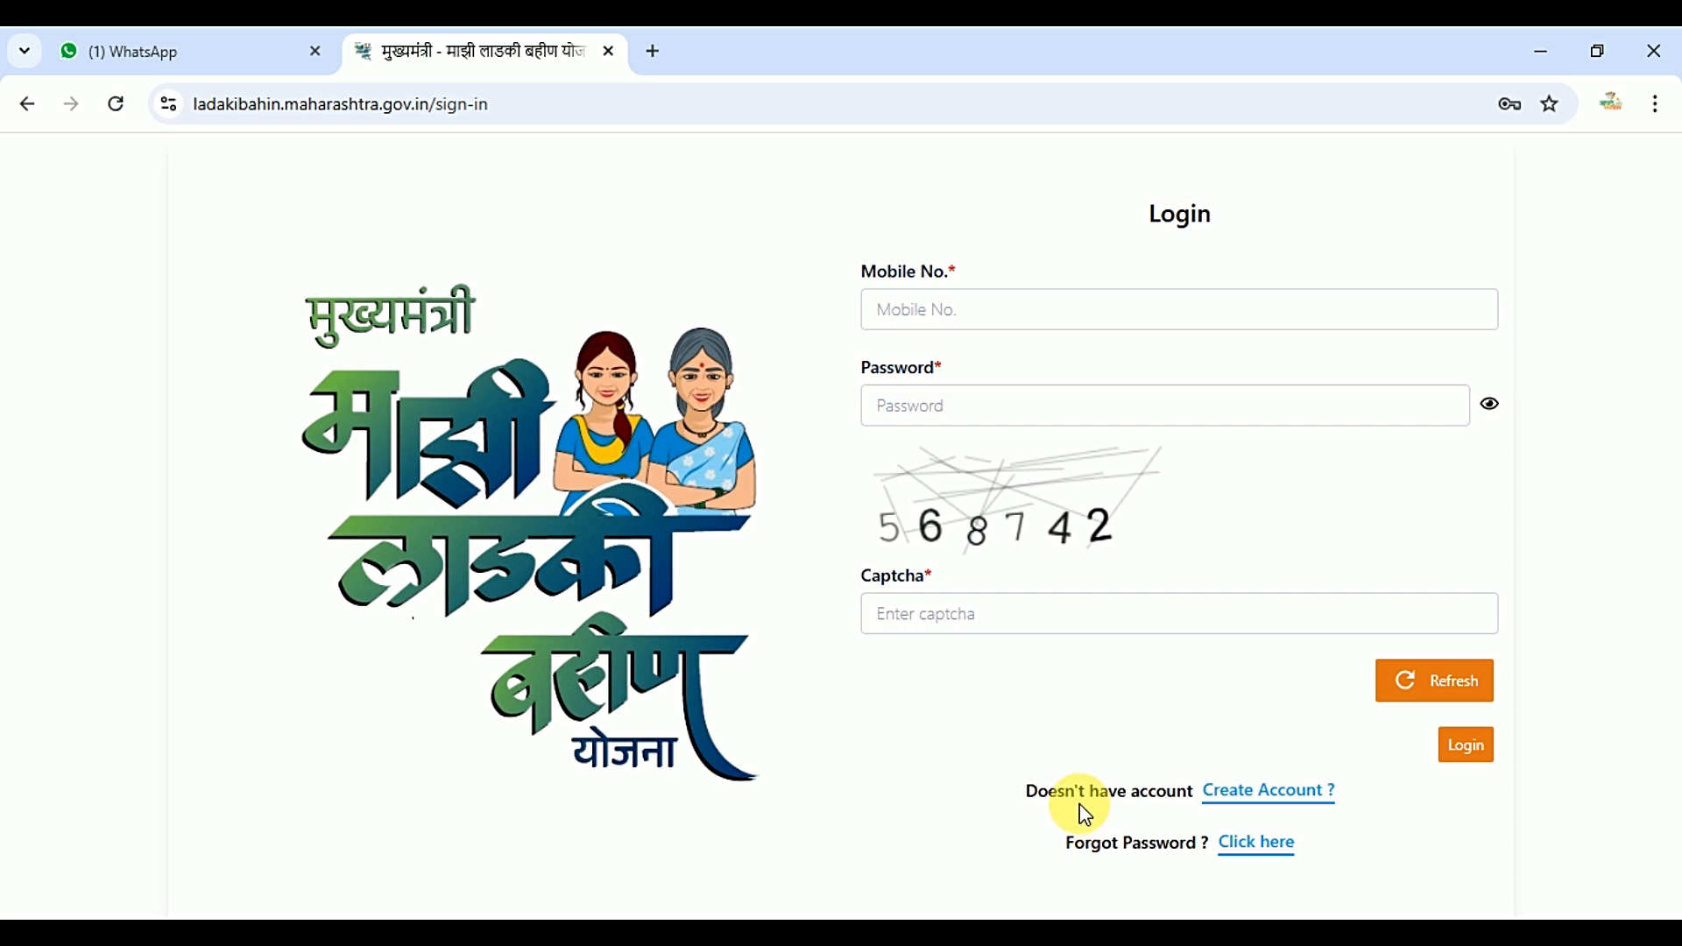
{"action": "left_click", "coordinate": [1279, 810]}
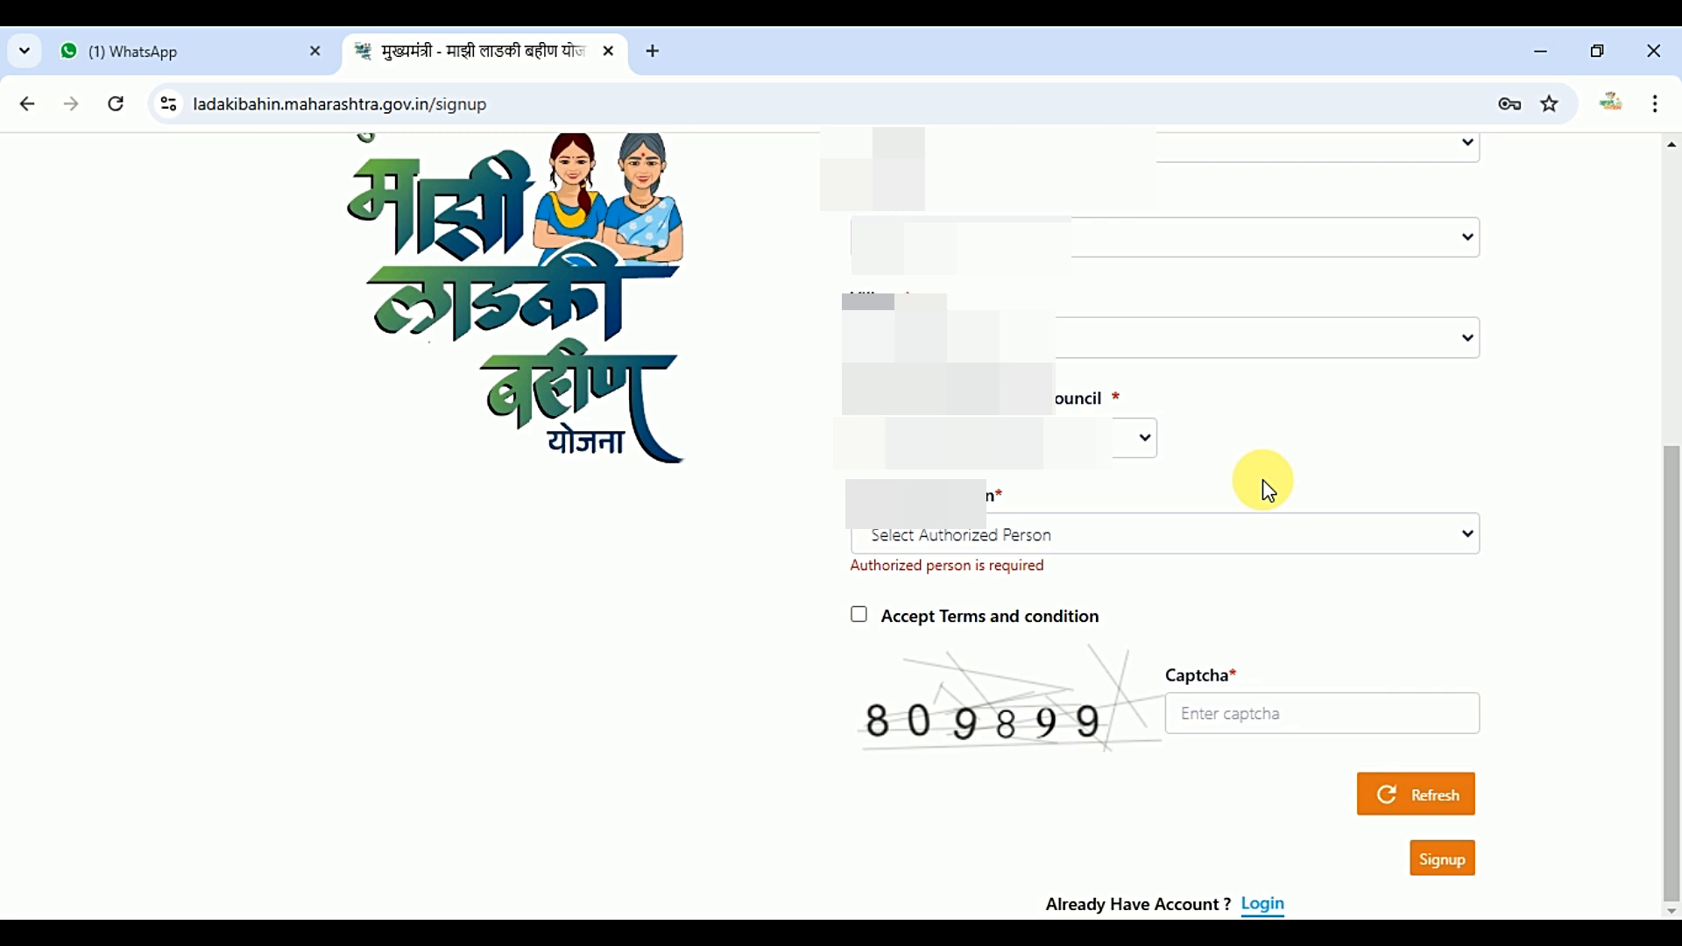
Step: In the signup form, set the authorized person to General and enter "csc center" as the office name
{"action": "left_click_drag", "start_coordinate": [828, 494], "coordinate": [1041, 502]}
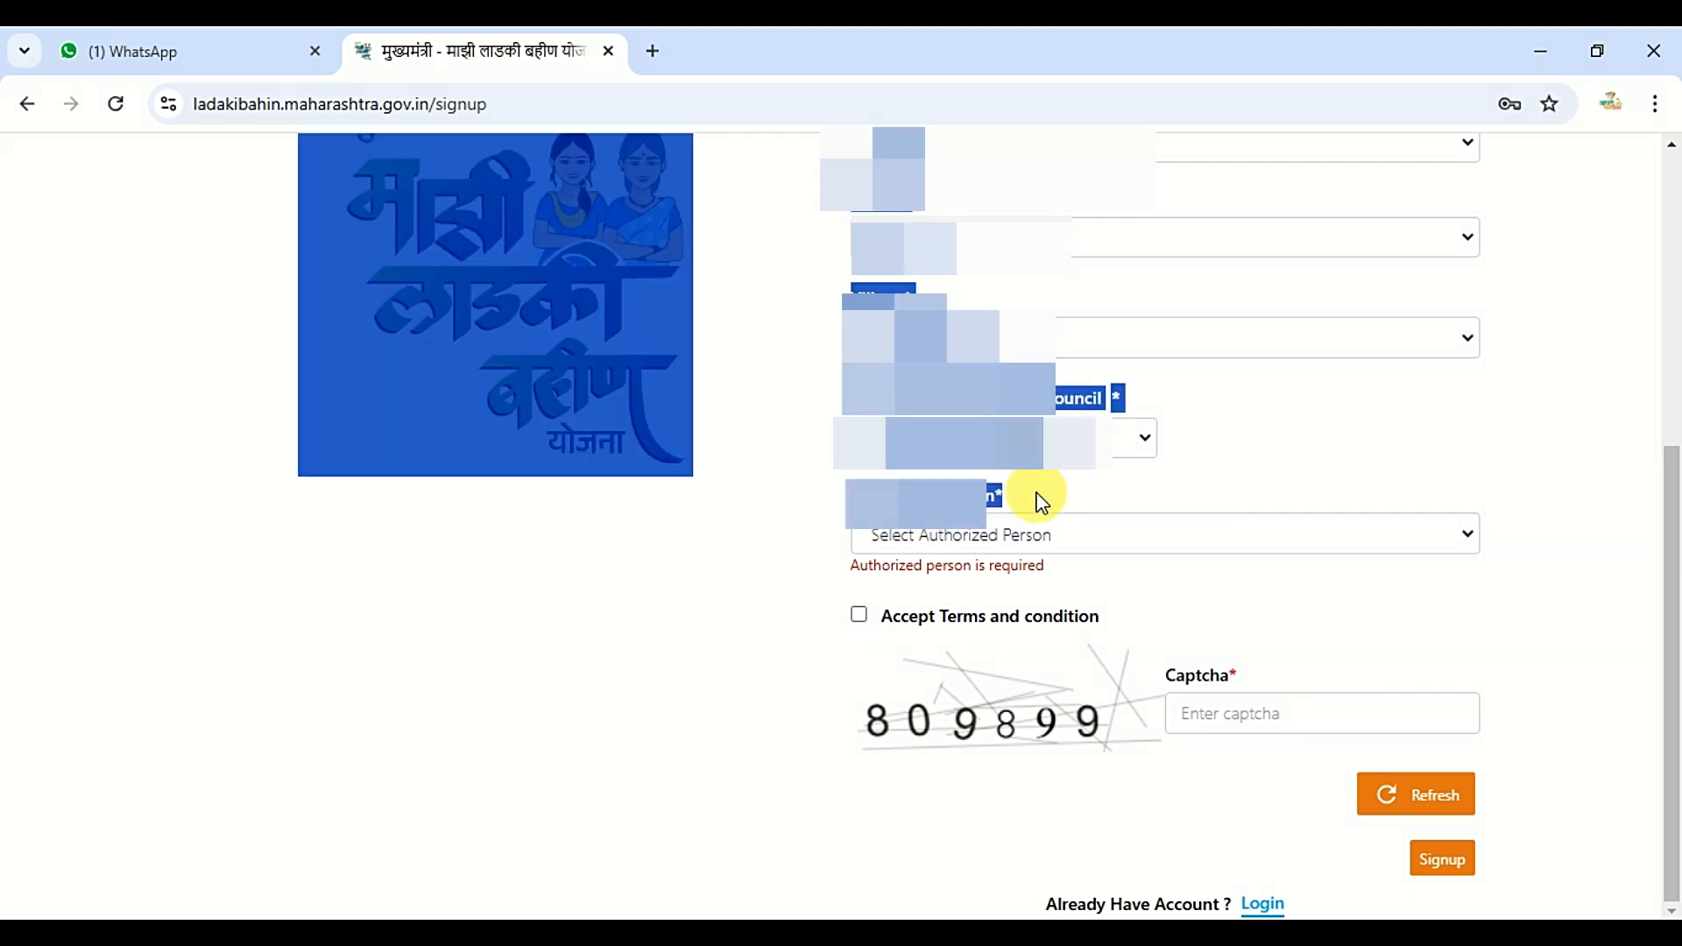
{"action": "left_click", "coordinate": [1039, 495]}
{"action": "left_click", "coordinate": [1071, 543]}
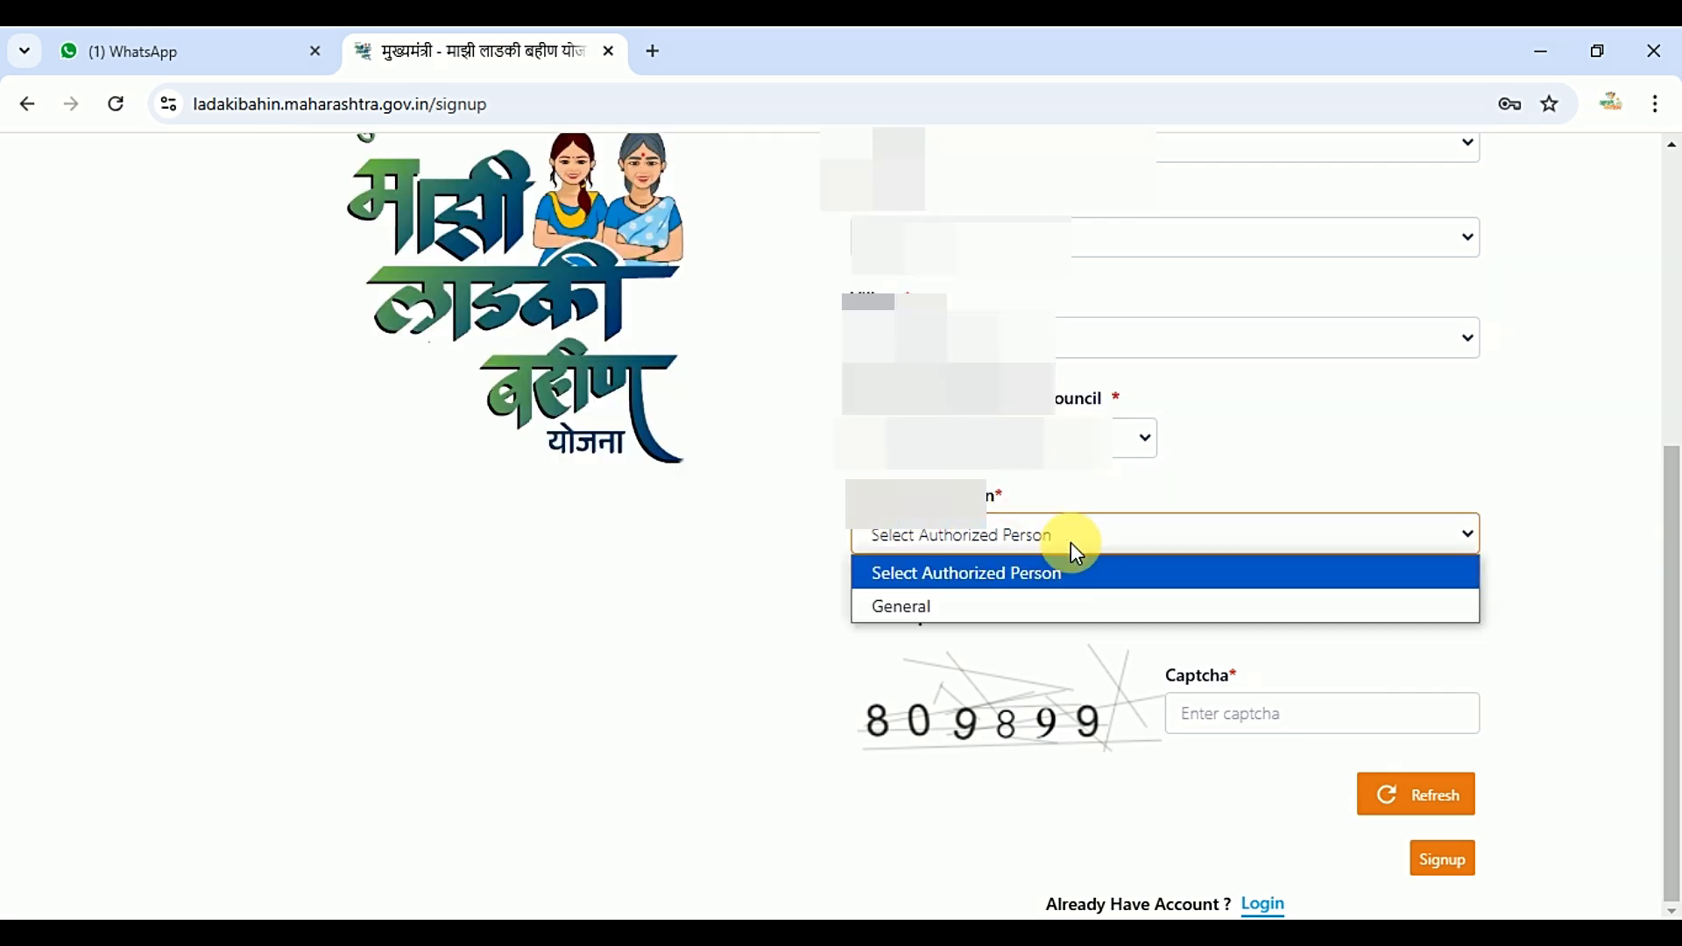
{"action": "left_click", "coordinate": [1008, 611]}
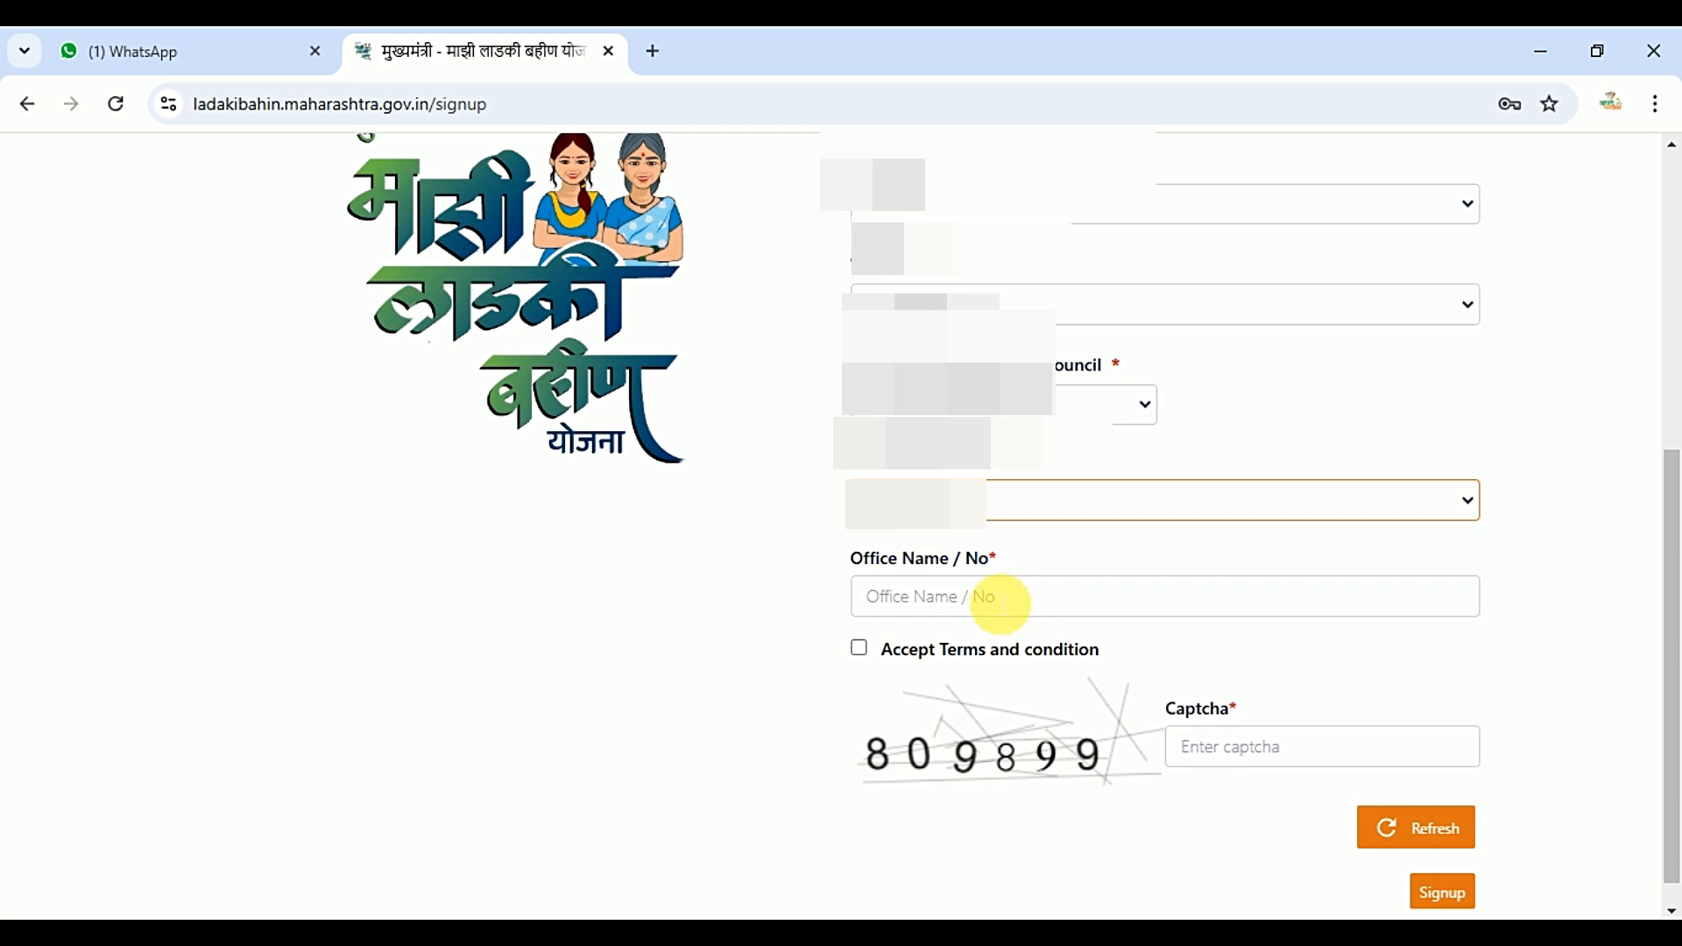
{"action": "left_click", "coordinate": [939, 606]}
{"action": "type", "text": "csc center"}
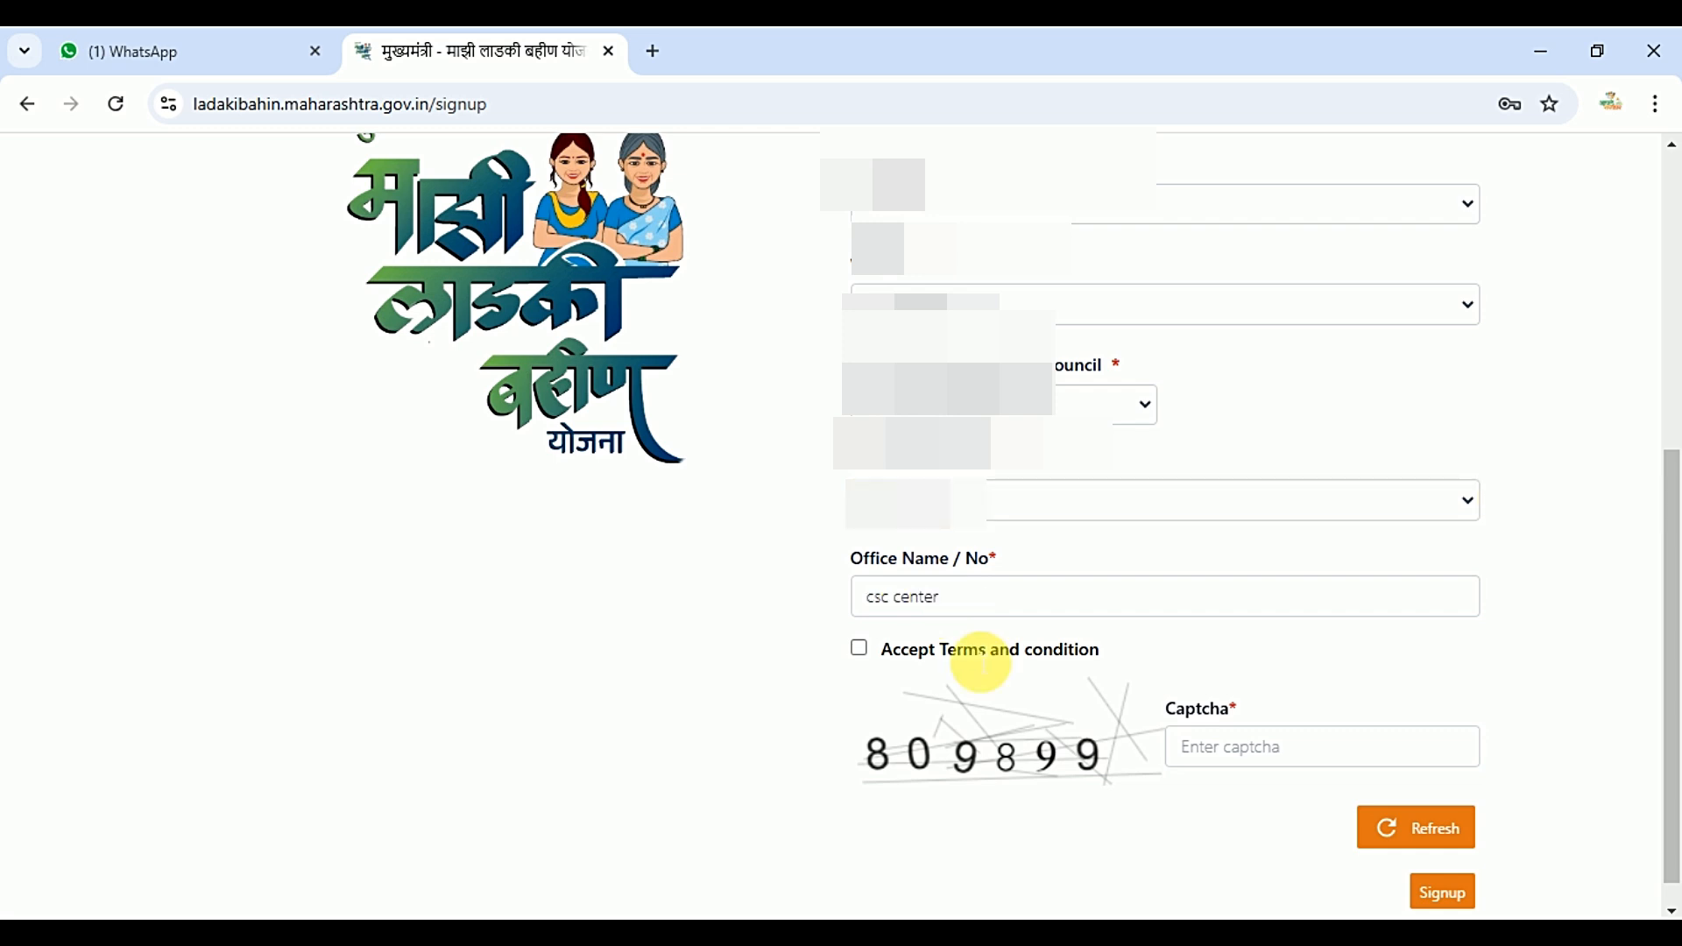
Step: Accept the signup form's terms and conditions and try to sign up with the displayed captcha
{"action": "left_click", "coordinate": [860, 650]}
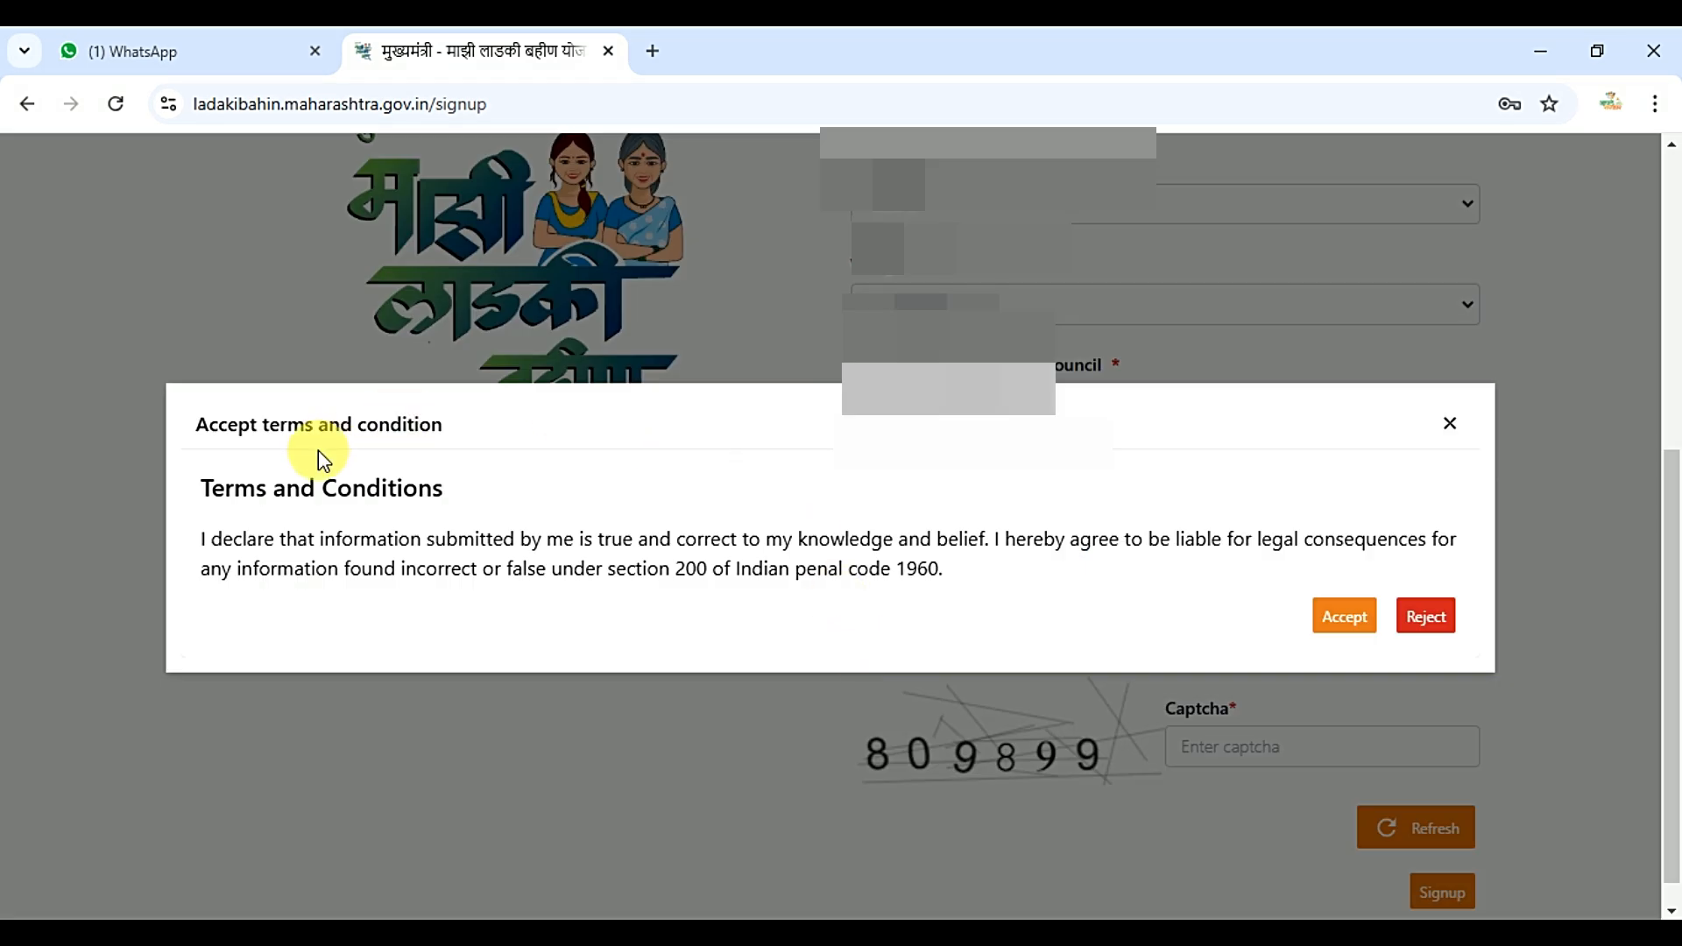
{"action": "left_click", "coordinate": [1344, 617]}
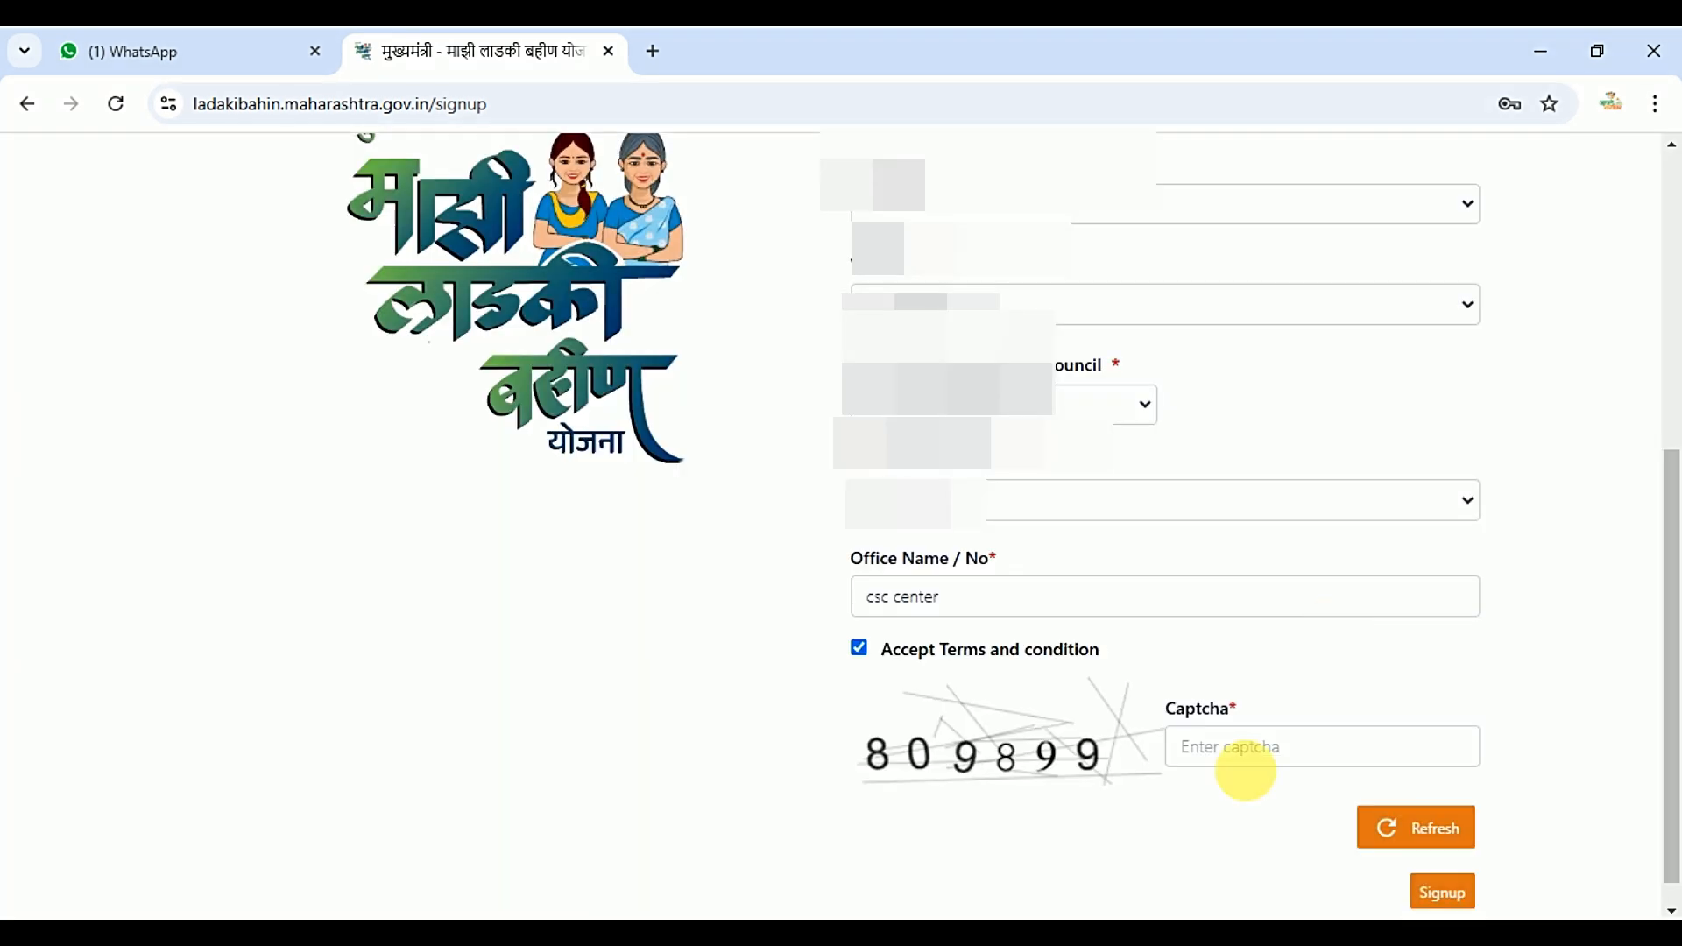
{"action": "left_click", "coordinate": [1235, 749]}
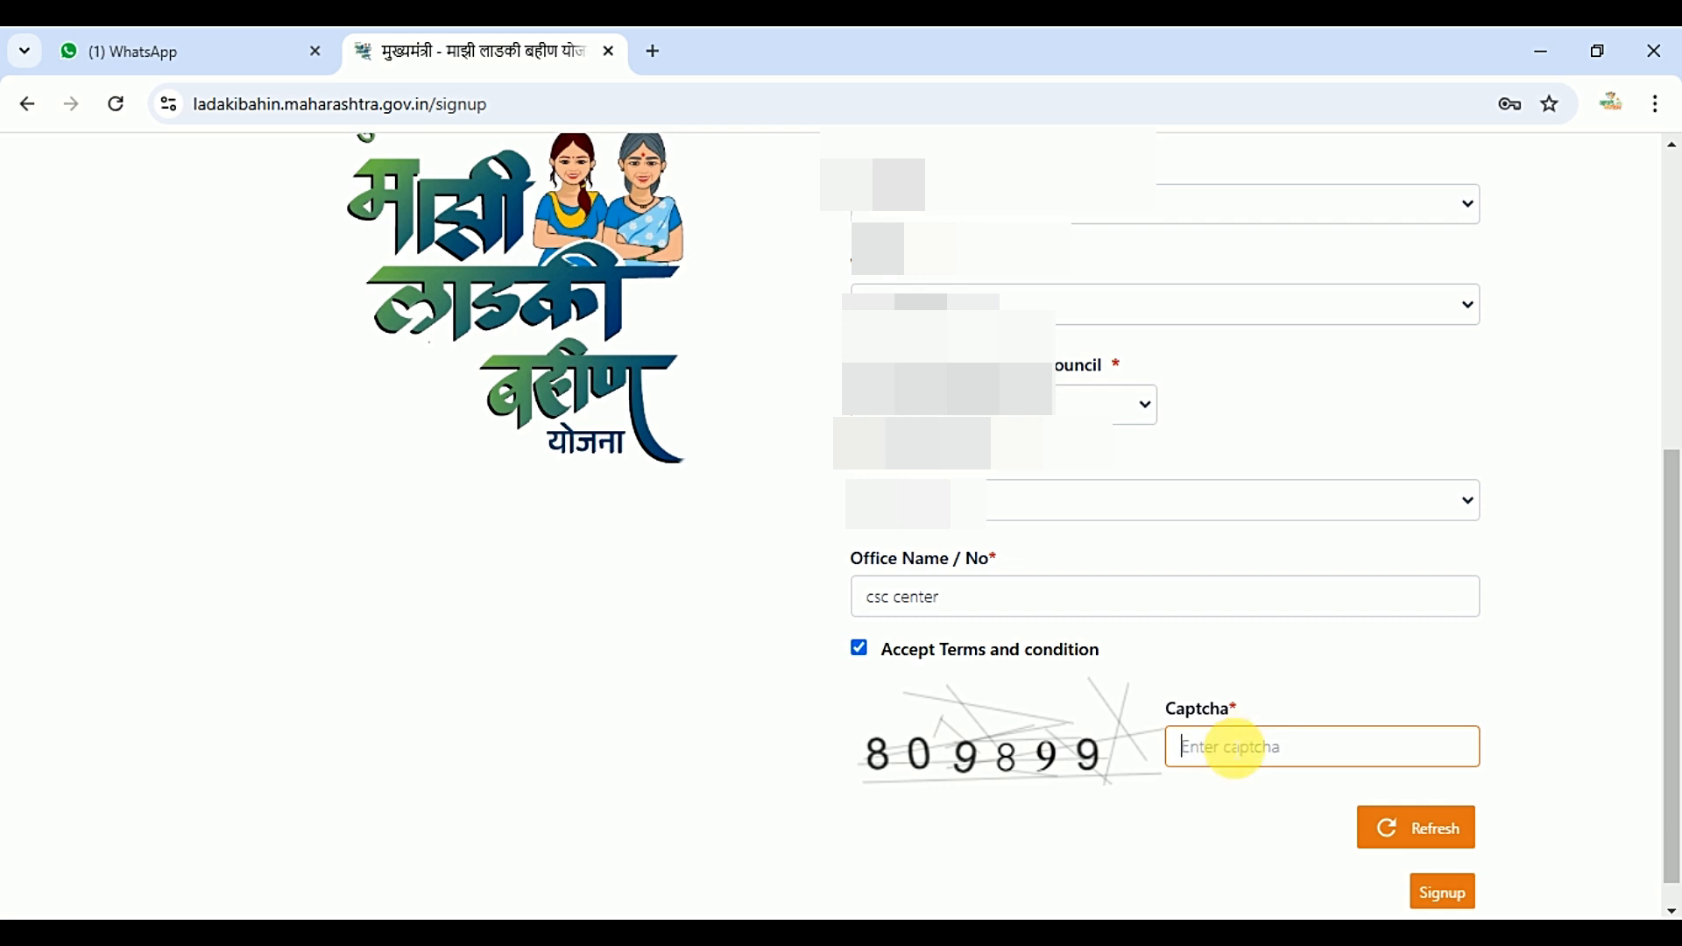
{"action": "type", "text": "809899"}
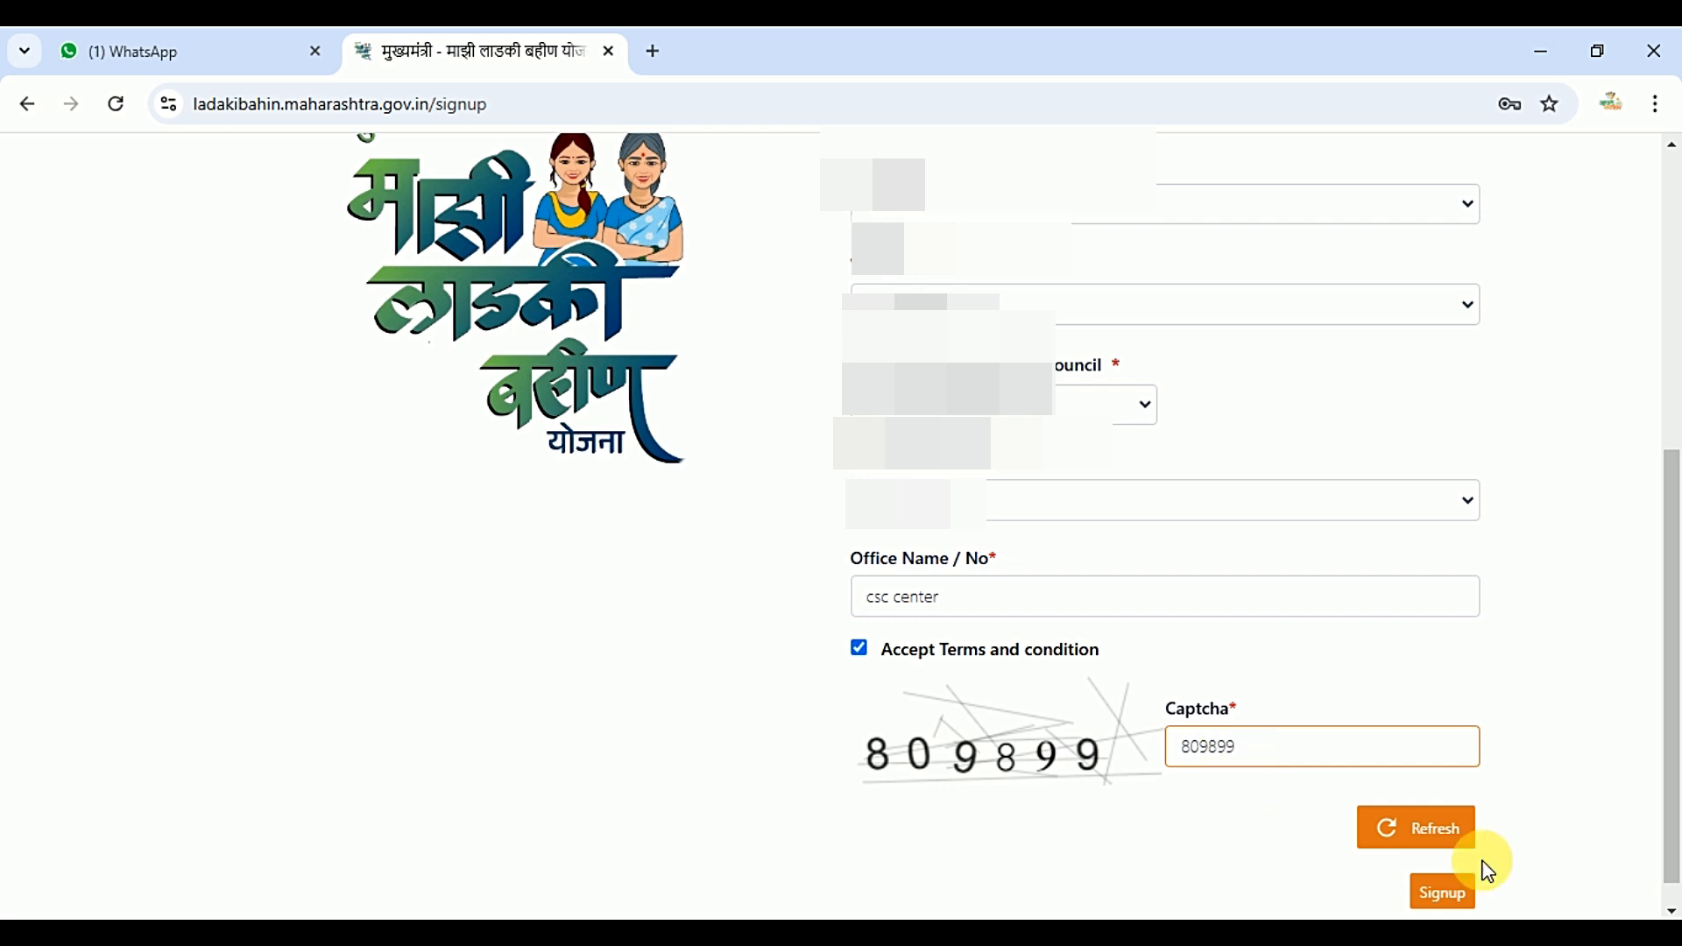
{"action": "left_click", "coordinate": [1462, 900]}
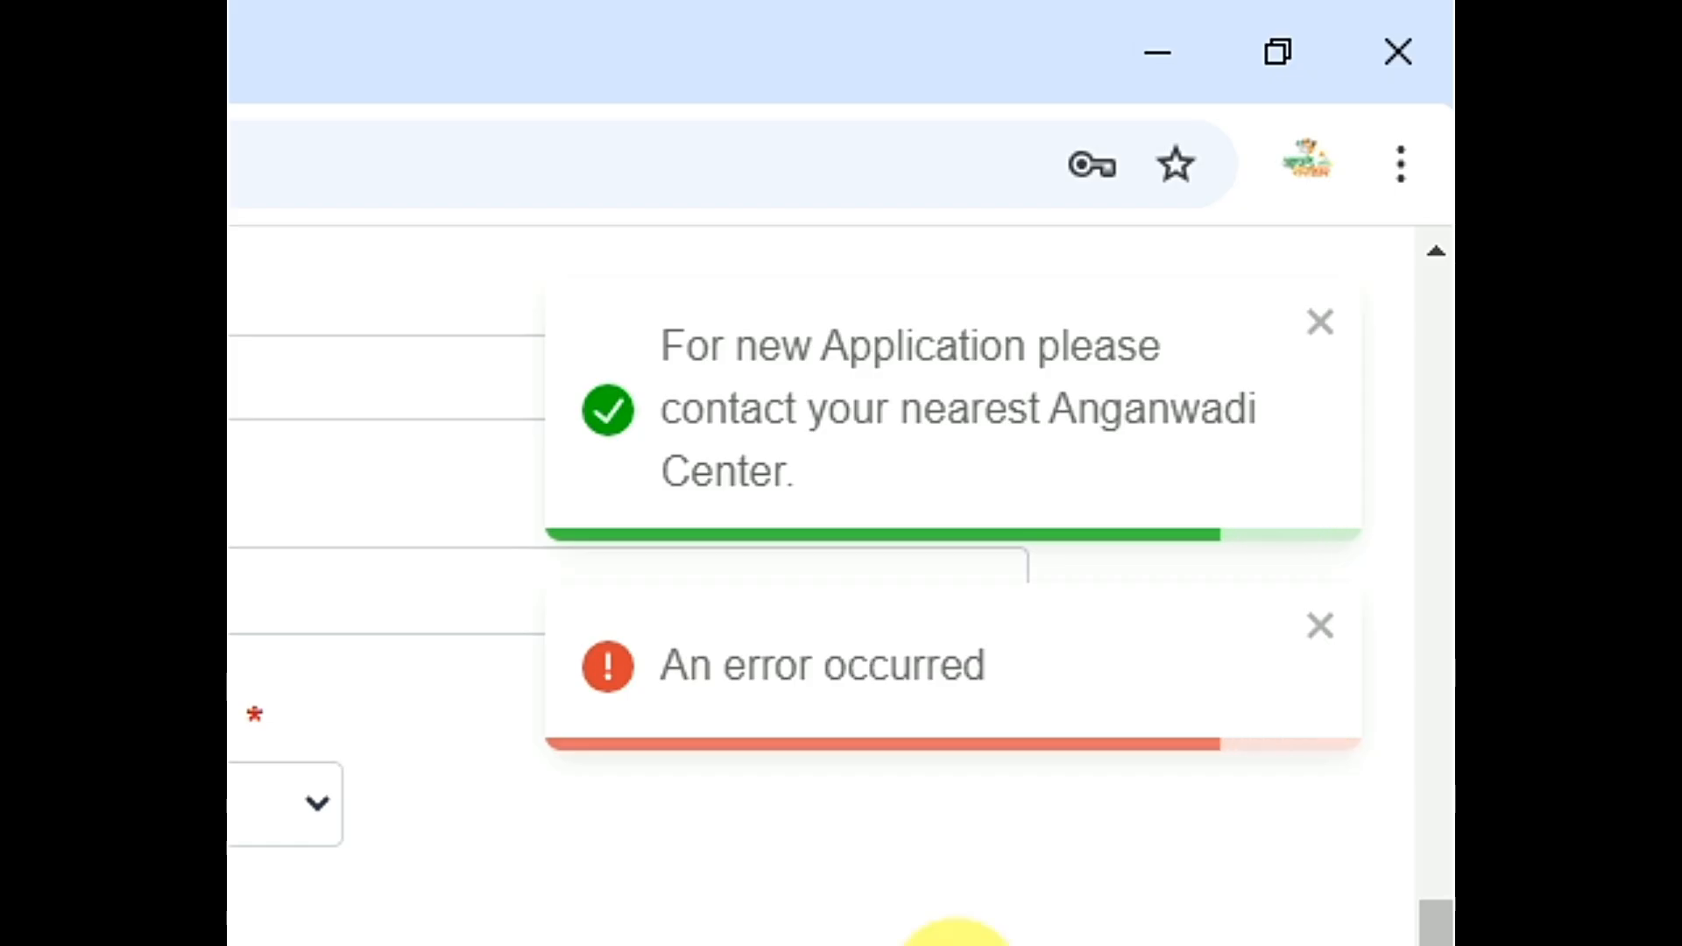
Step: Read the notification shown for the signup attempt, highlighting its text
{"action": "left_click_drag", "start_coordinate": [660, 335], "coordinate": [795, 454]}
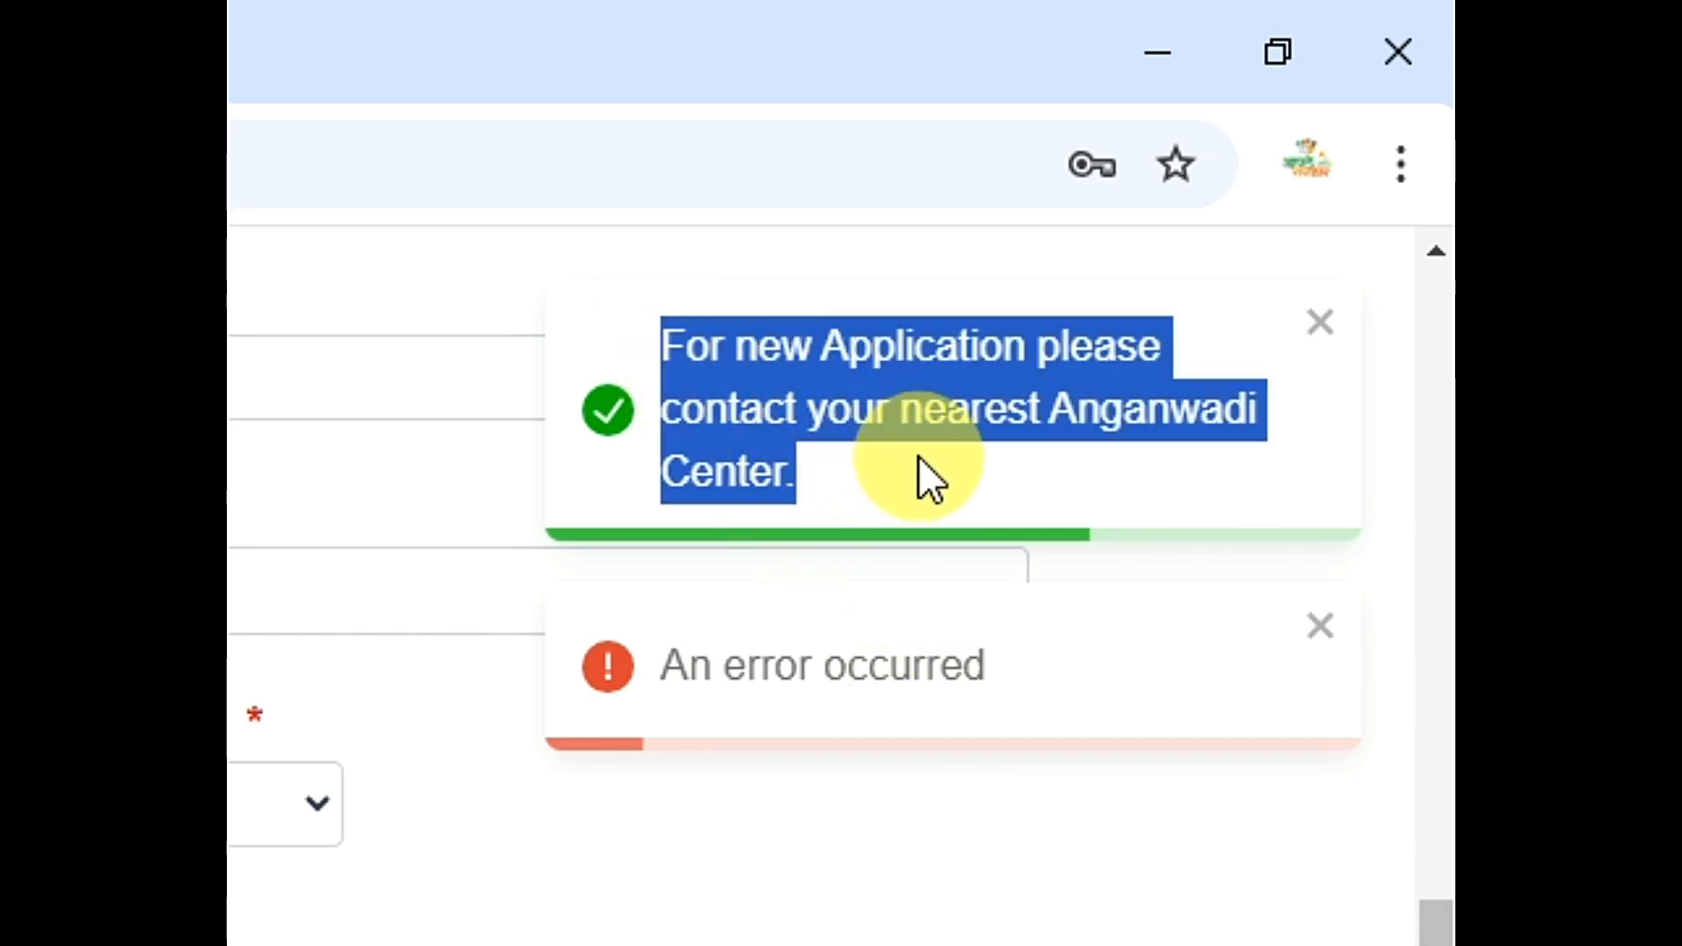
{"action": "left_click", "coordinate": [995, 475]}
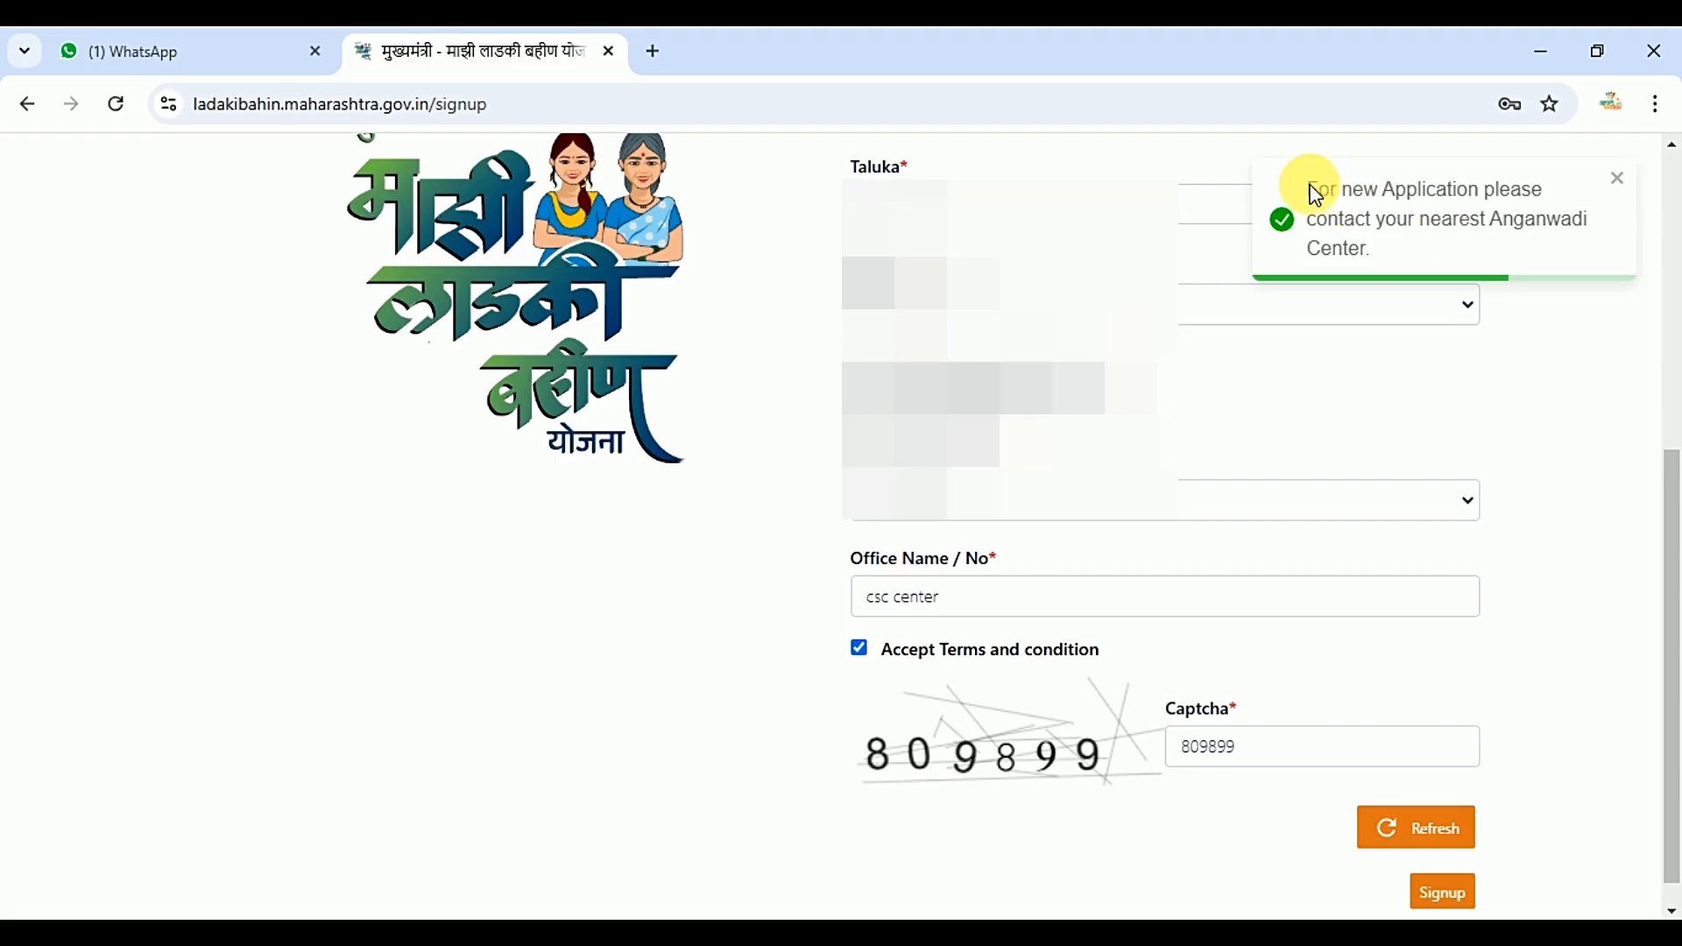
{"action": "left_click_drag", "start_coordinate": [1308, 189], "coordinate": [1499, 248]}
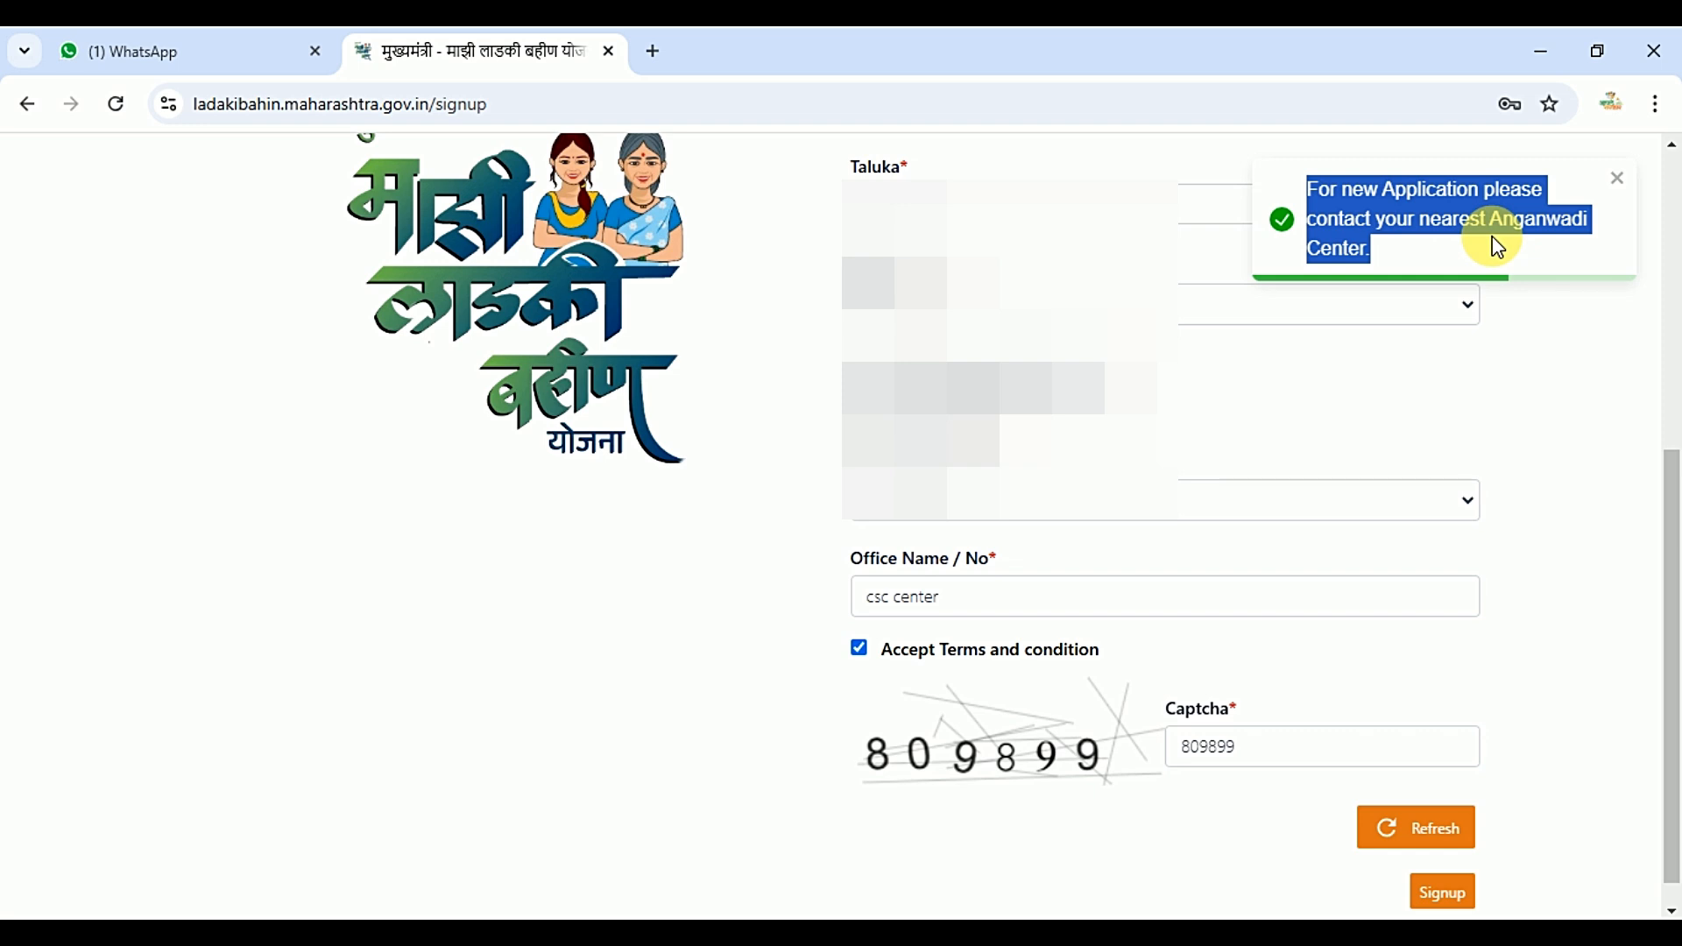
{"action": "left_click", "coordinate": [1562, 365]}
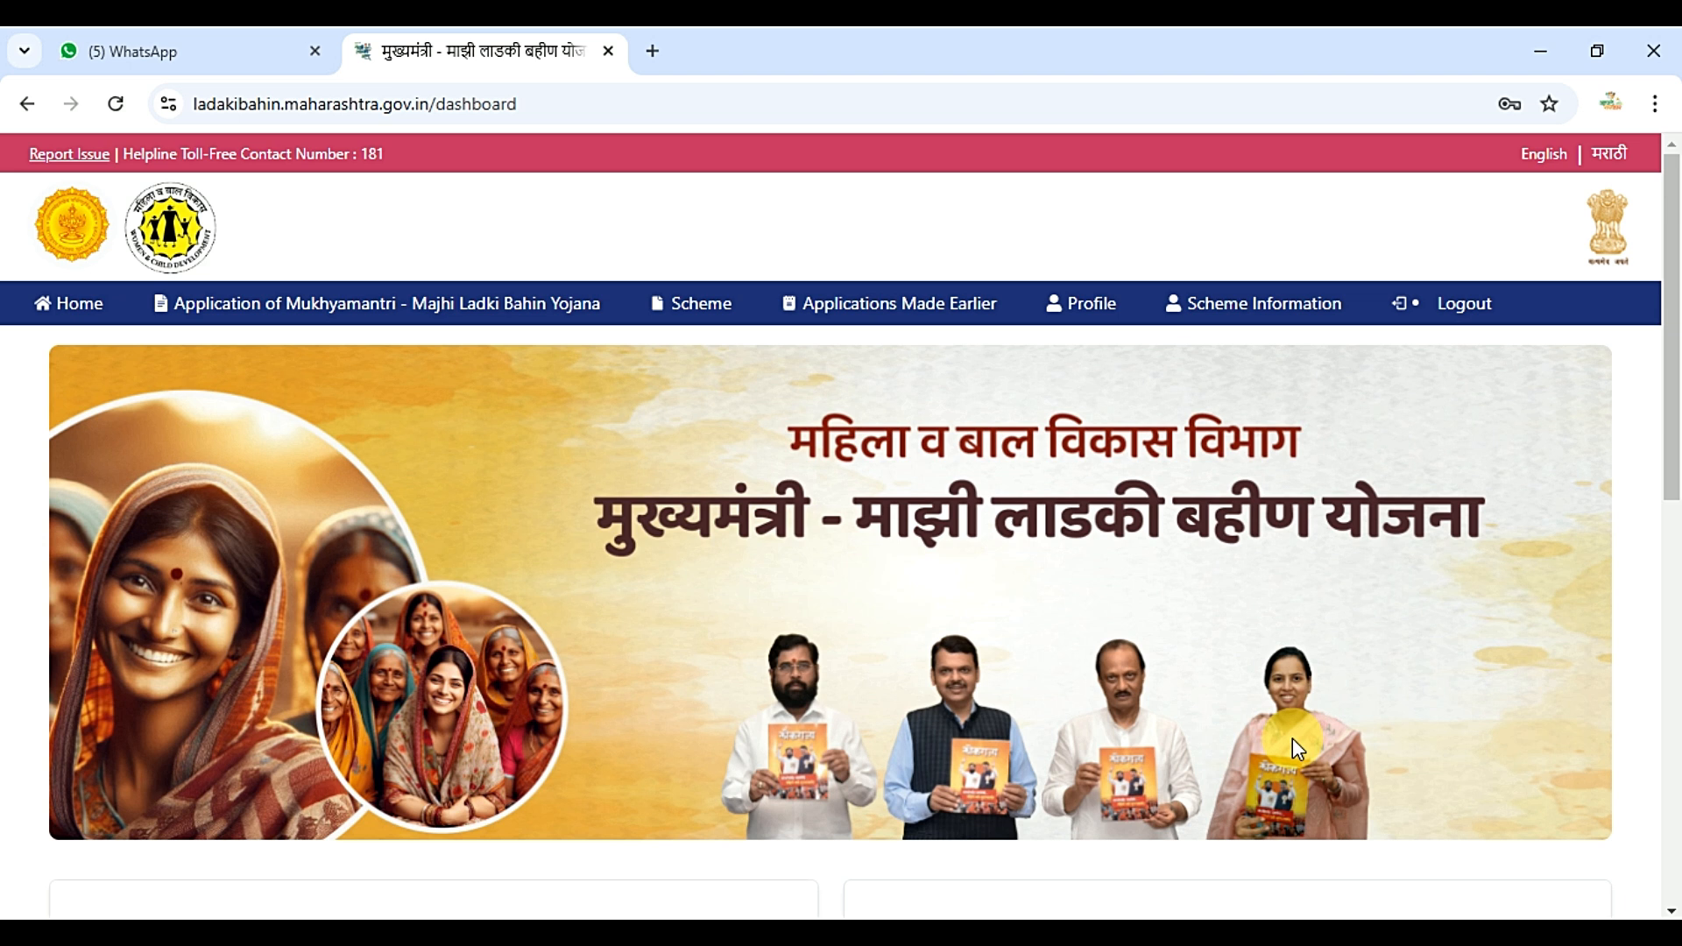
Step: Open the account's profile details and check the Feminine Type entry
{"action": "left_click", "coordinate": [1088, 320]}
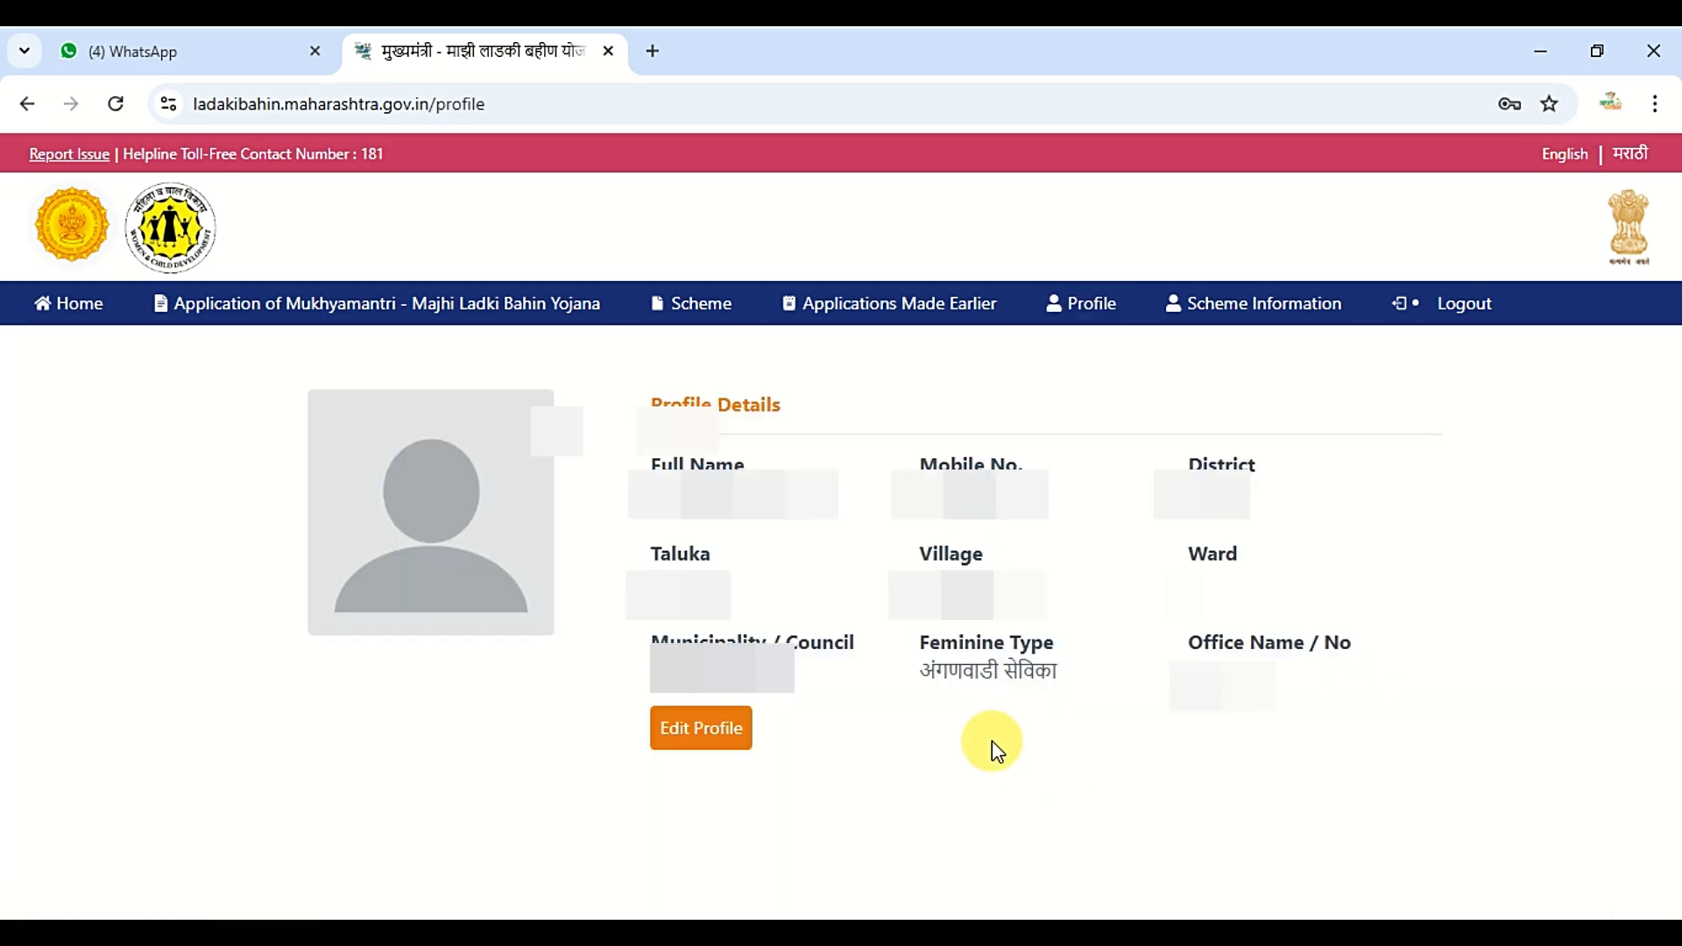
{"action": "left_click_drag", "start_coordinate": [900, 681], "coordinate": [1067, 683]}
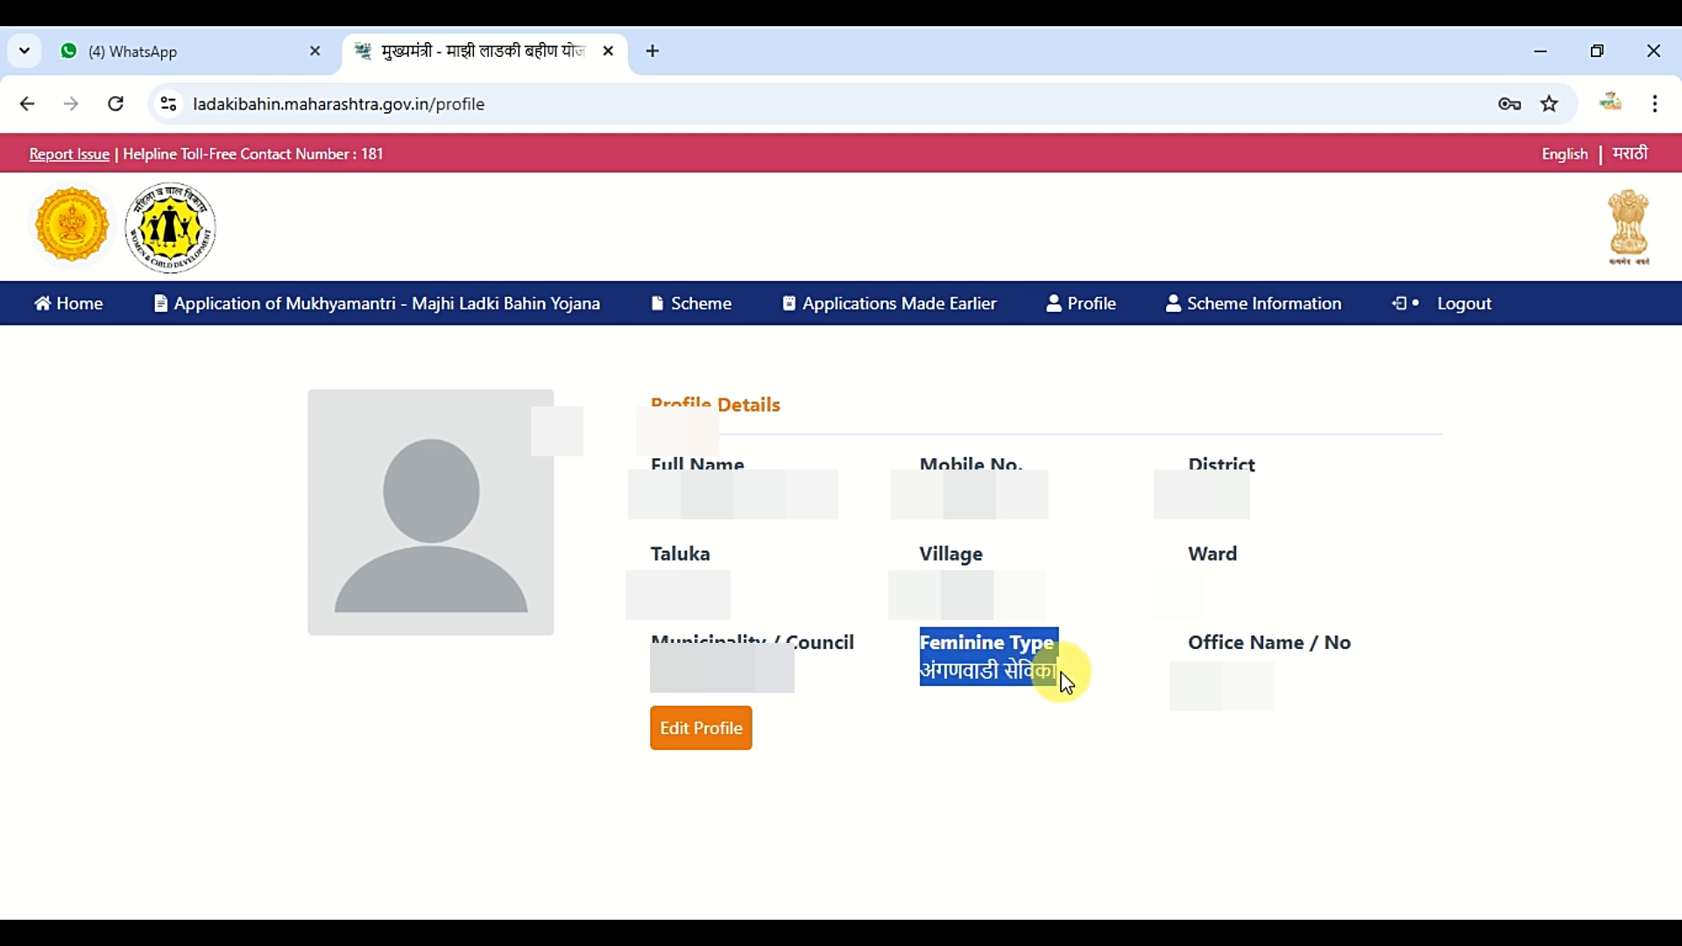
{"action": "left_click", "coordinate": [1042, 723]}
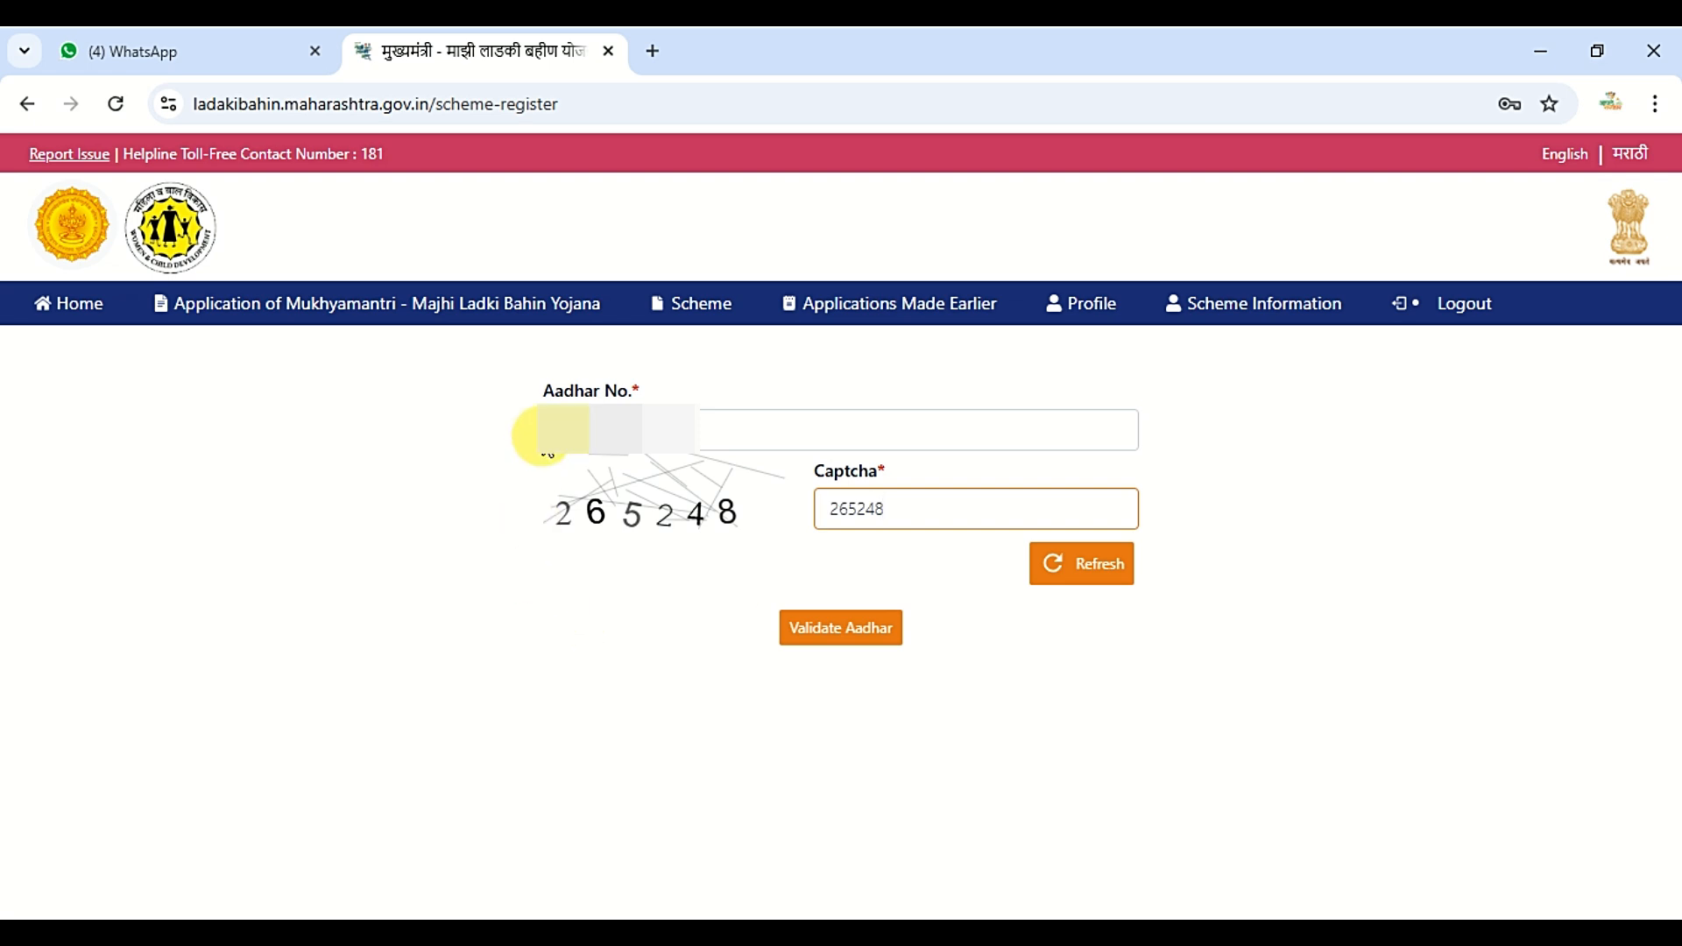
Step: Validate the applicant's Aadhaar number and answer Yes to being born in Maharashtra in the registration form
{"action": "left_click", "coordinate": [837, 637]}
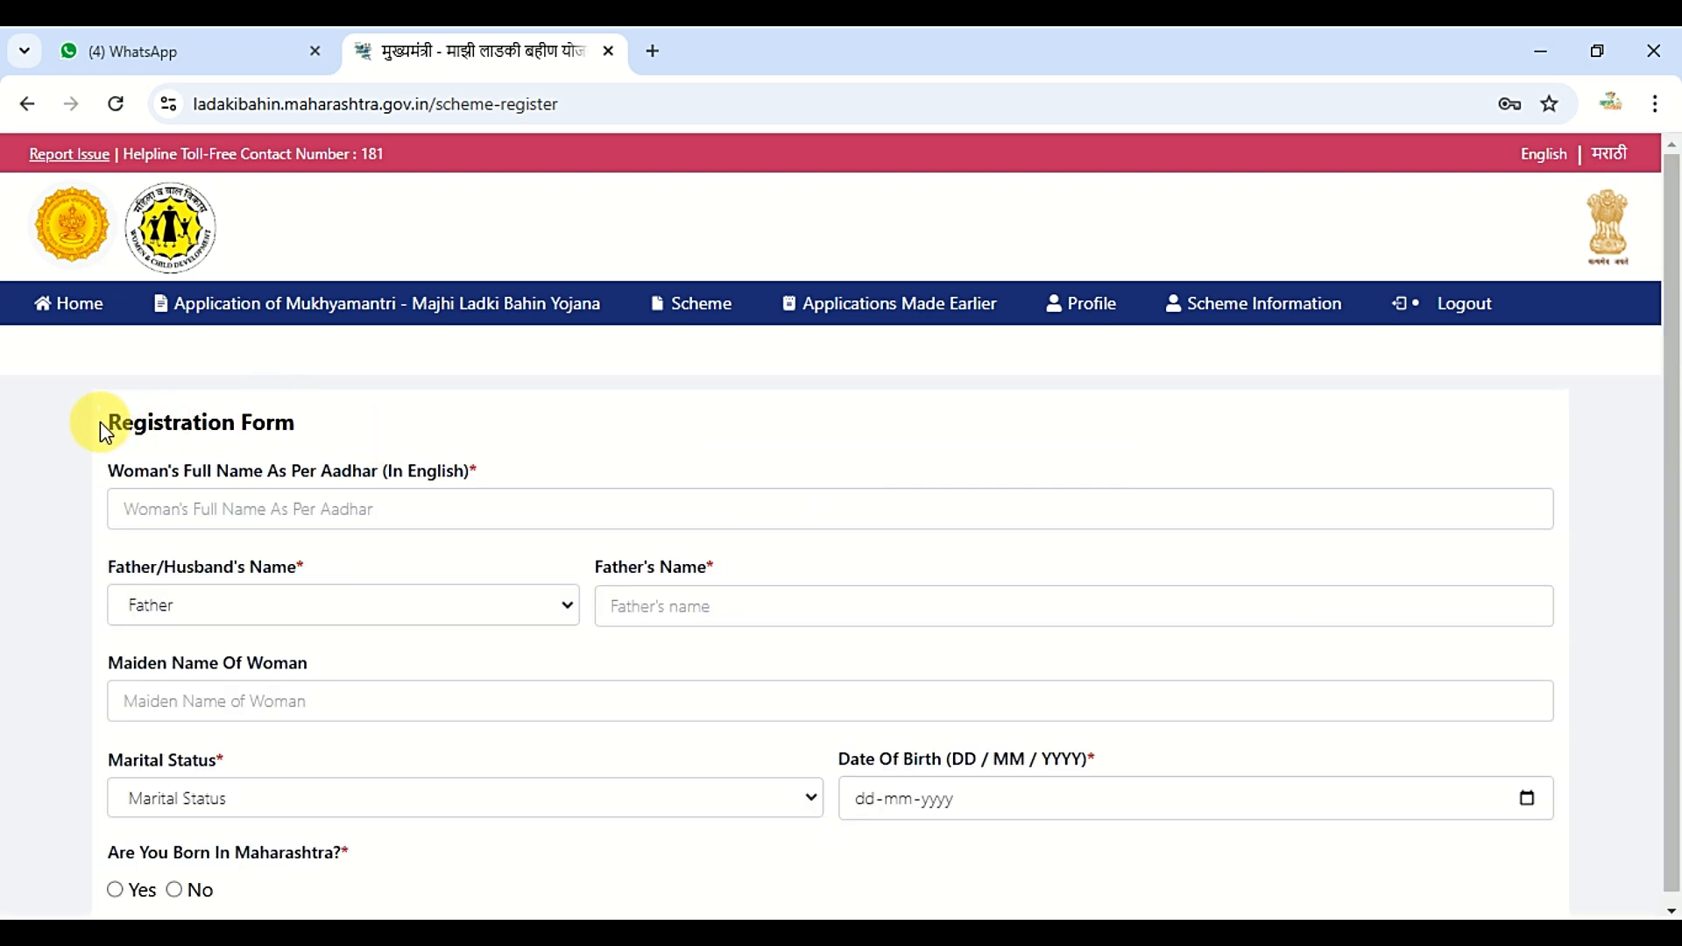
{"action": "left_click_drag", "start_coordinate": [103, 424], "coordinate": [336, 453]}
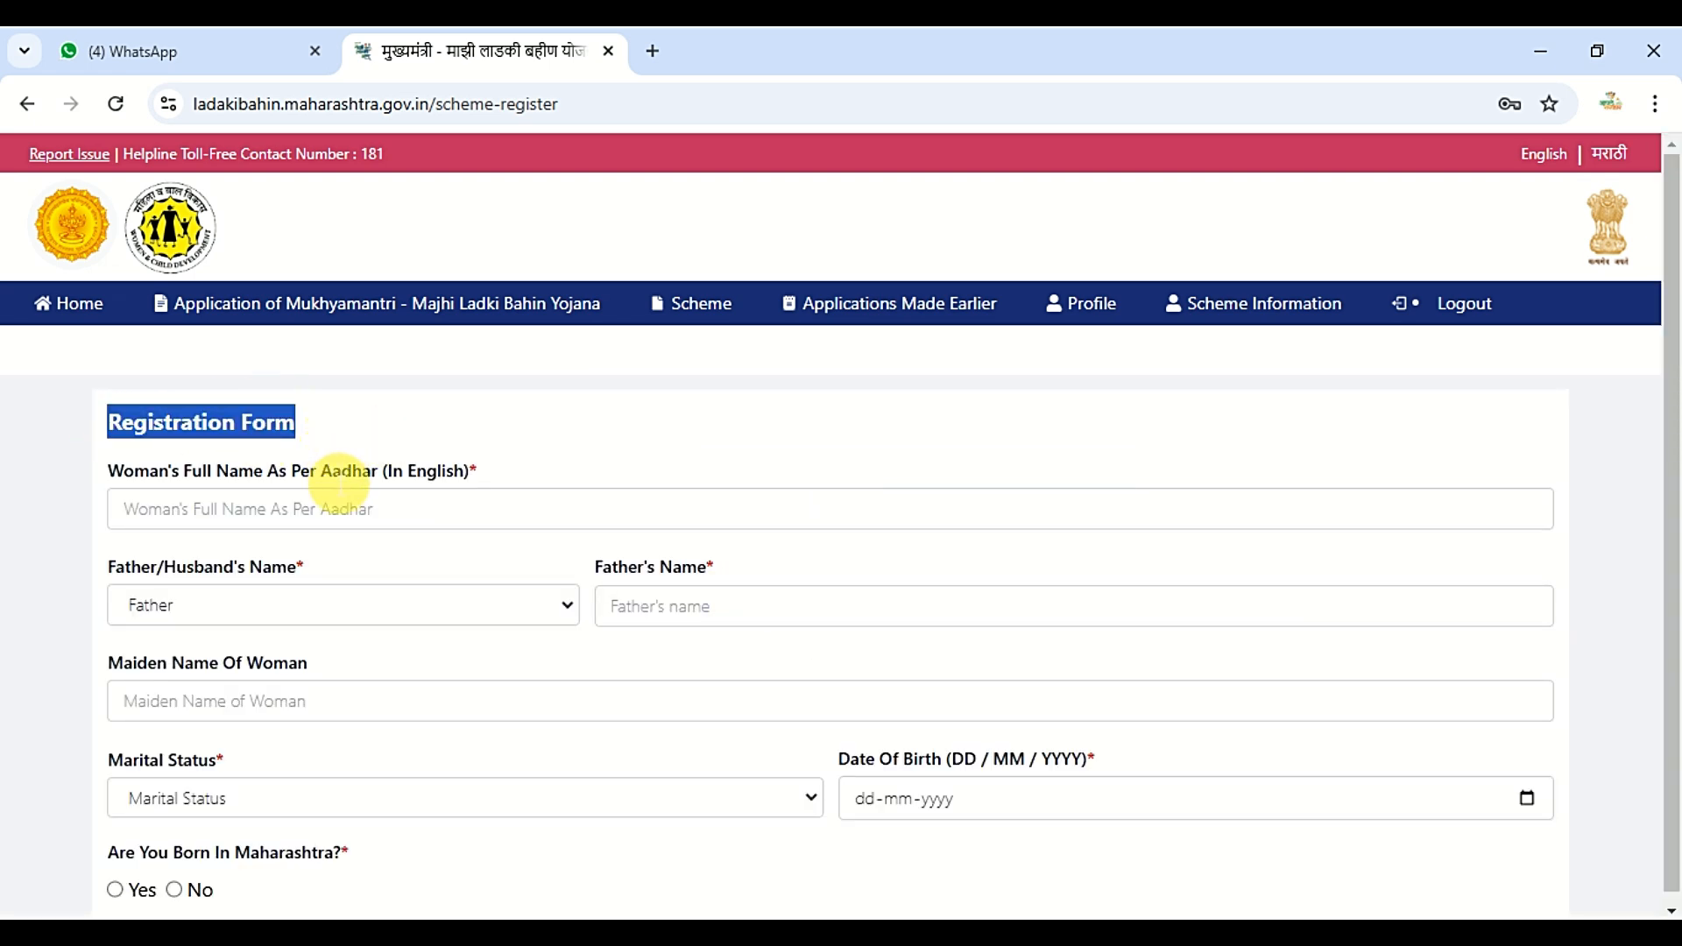
{"action": "scroll", "coordinate": [246, 552], "scroll_direction": "down", "scroll_amount": 1}
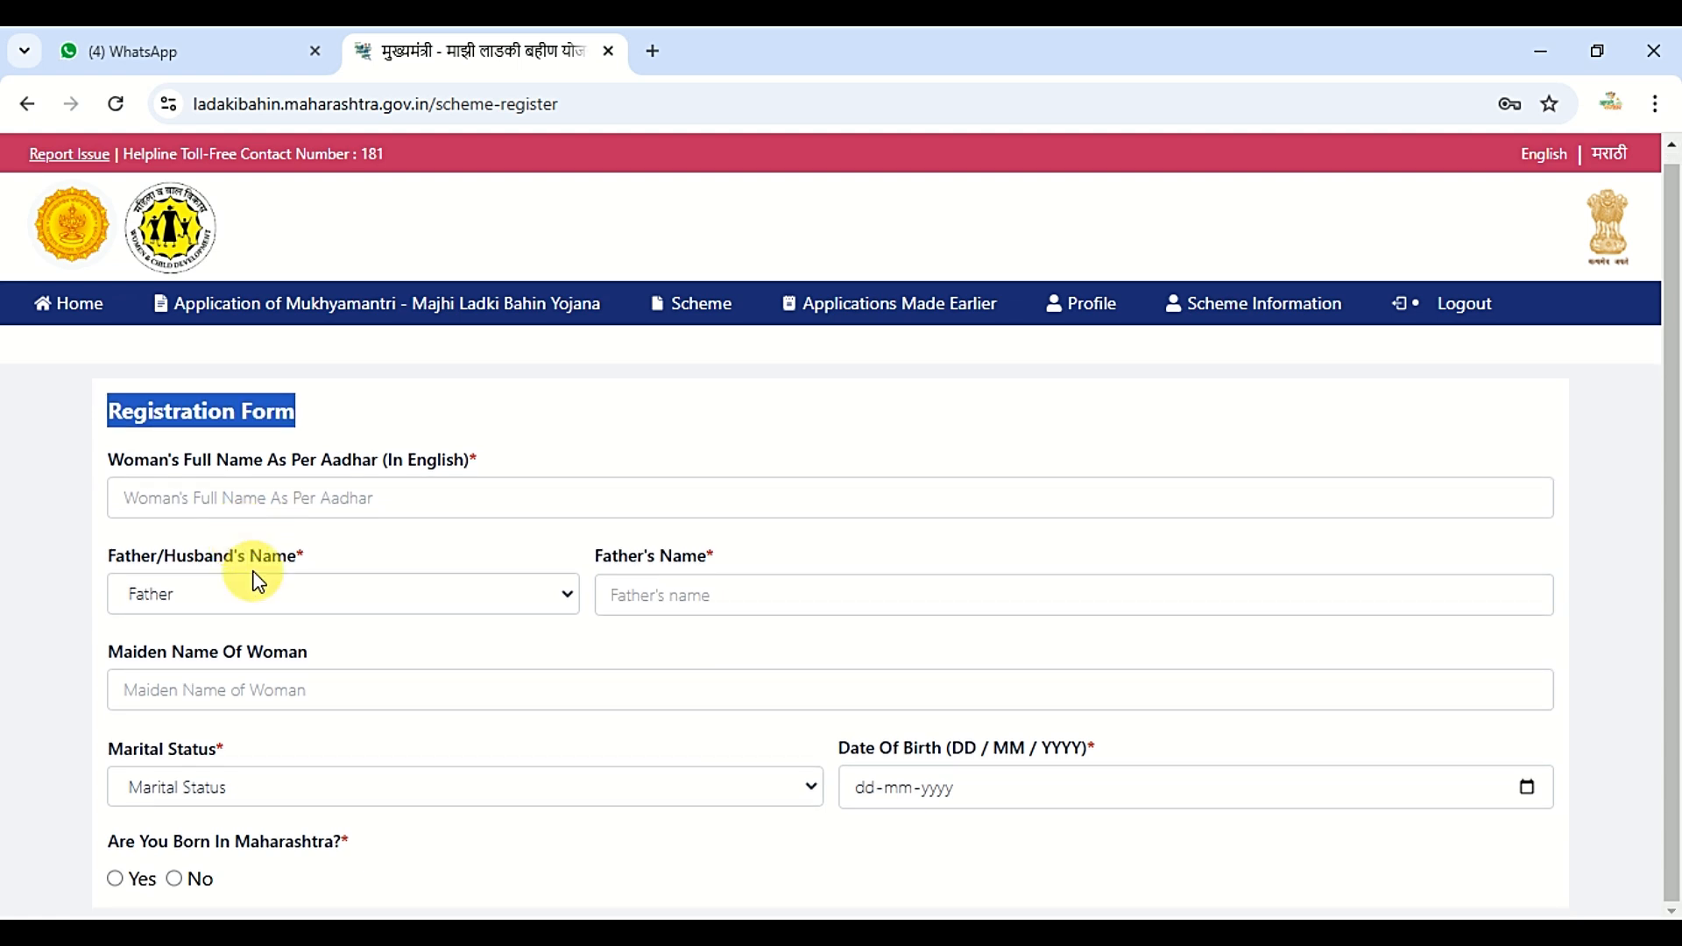
{"action": "left_click", "coordinate": [119, 881]}
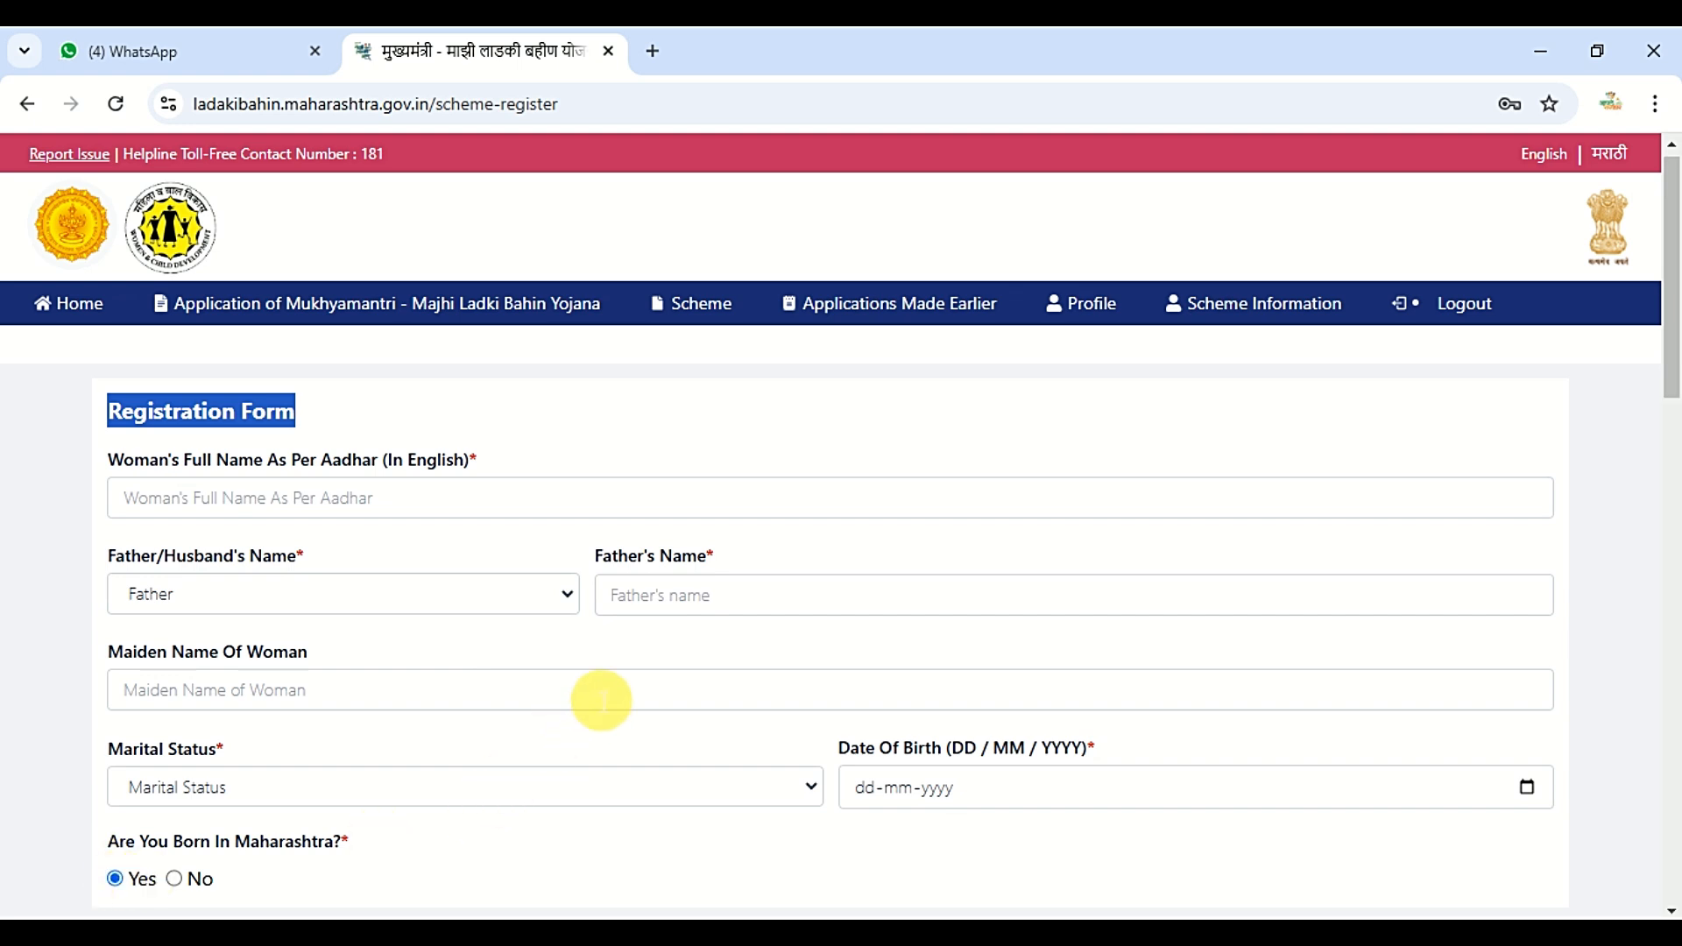
{"action": "scroll", "coordinate": [595, 676], "scroll_direction": "down", "scroll_amount": 8}
{"action": "scroll", "coordinate": [599, 680], "scroll_direction": "down", "scroll_amount": 7}
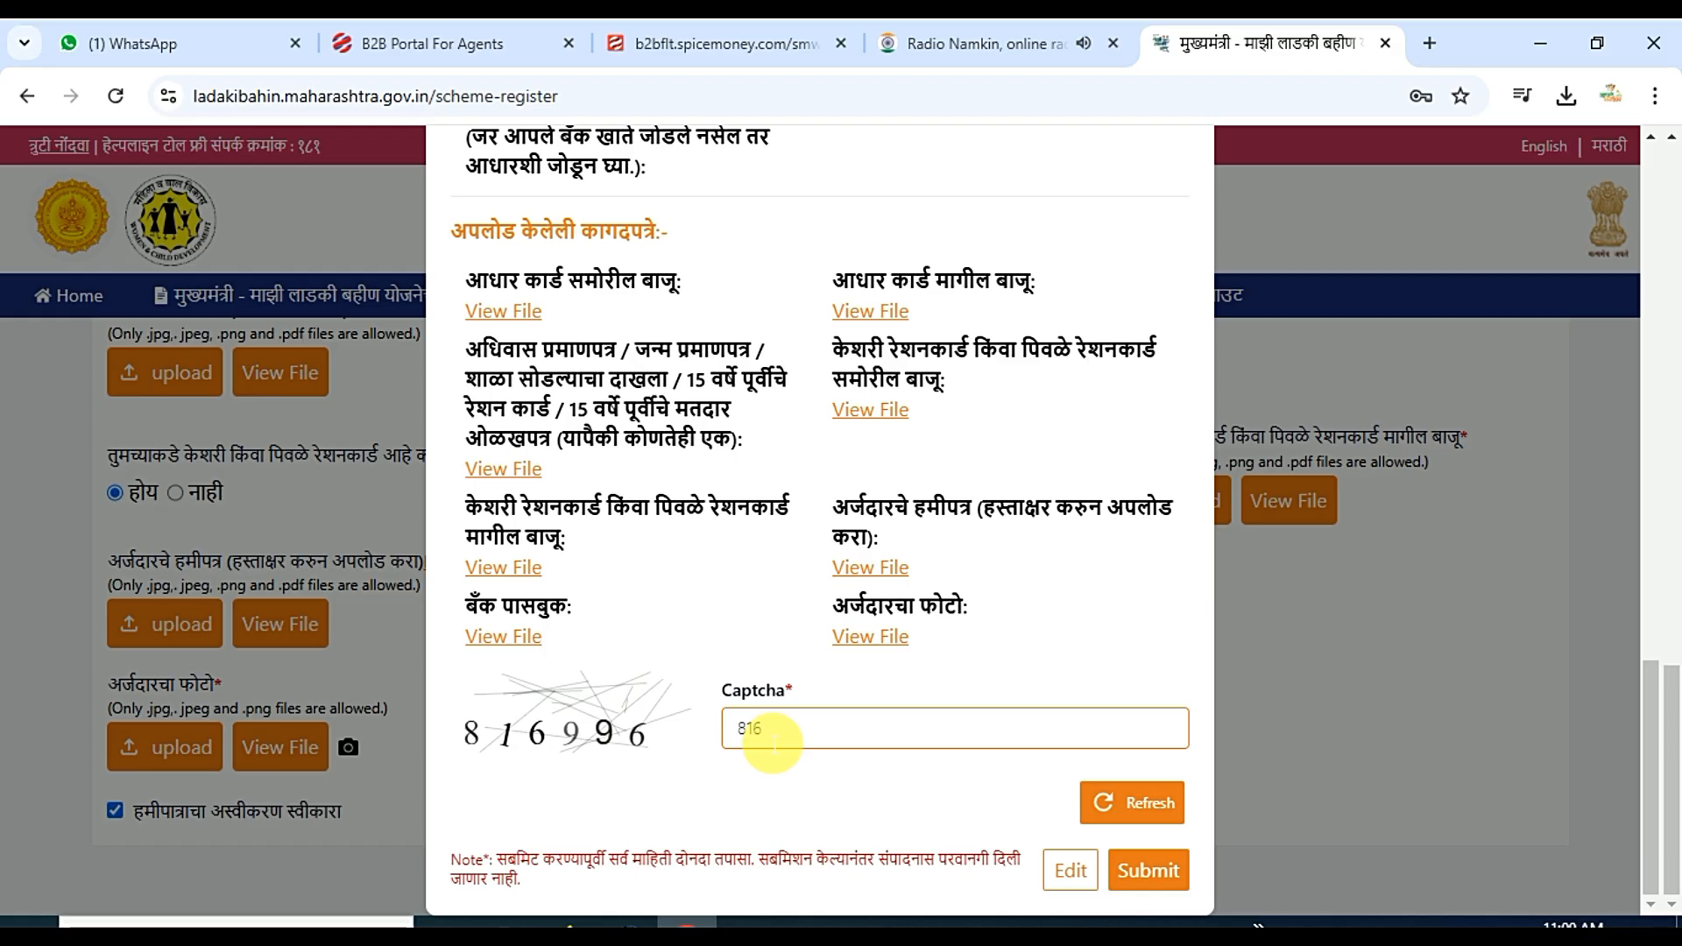
Step: Complete the captcha in the Marathi application preview and try to submit the application
{"action": "type", "text": "996"}
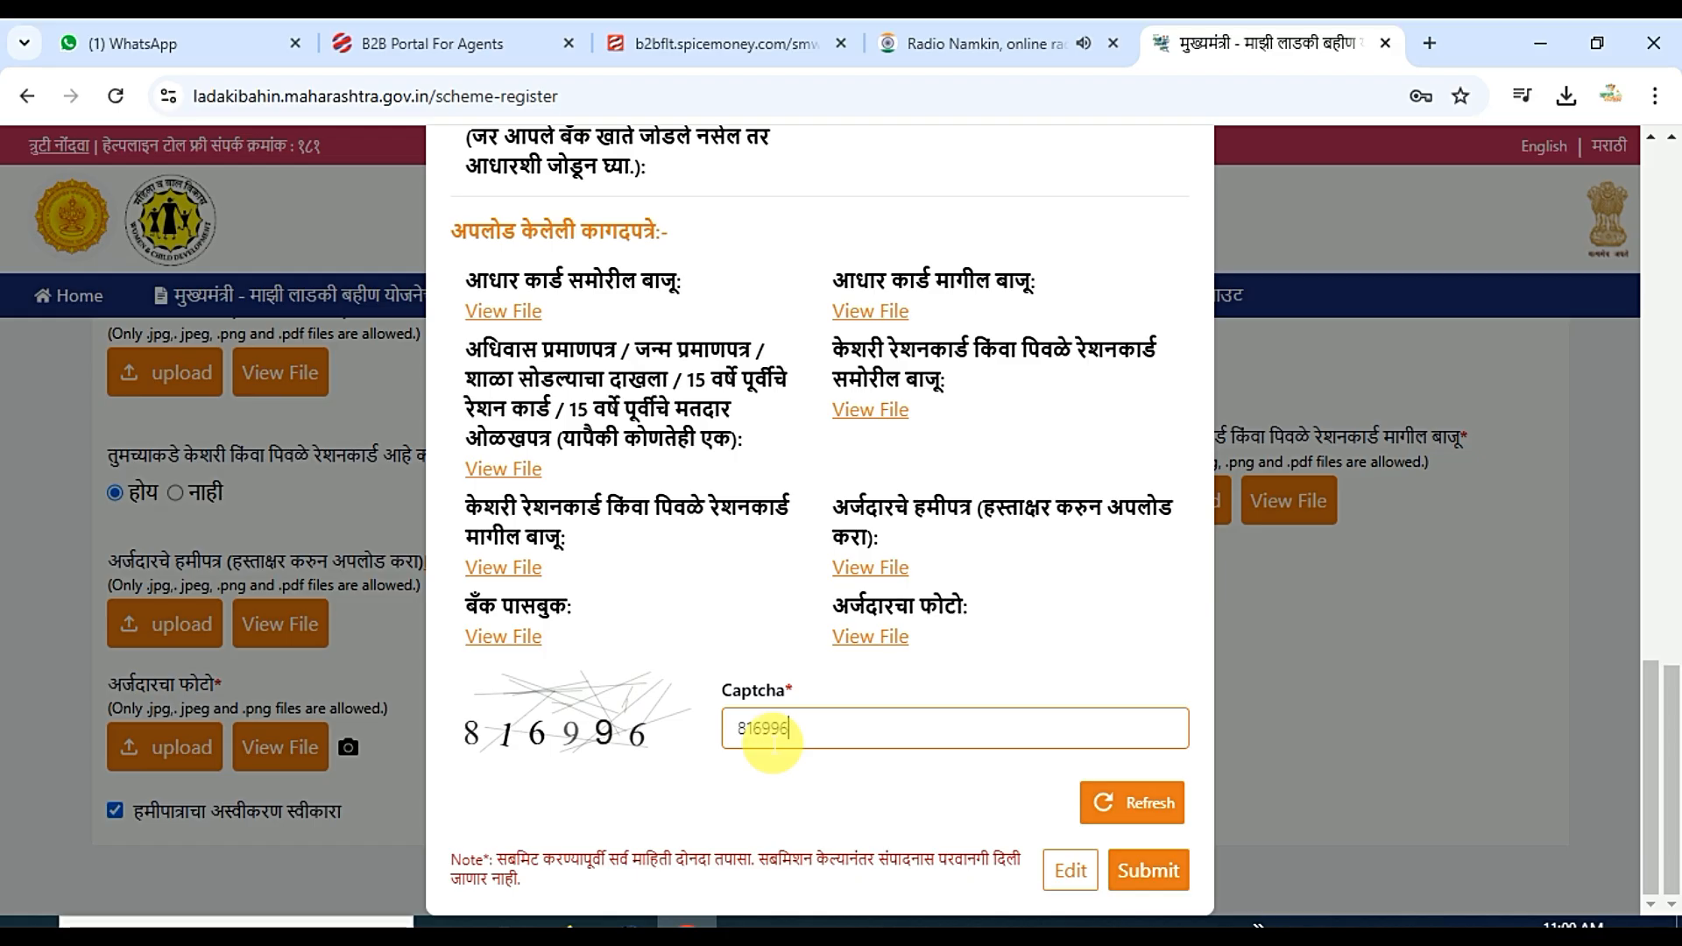
{"action": "left_click", "coordinate": [1160, 887]}
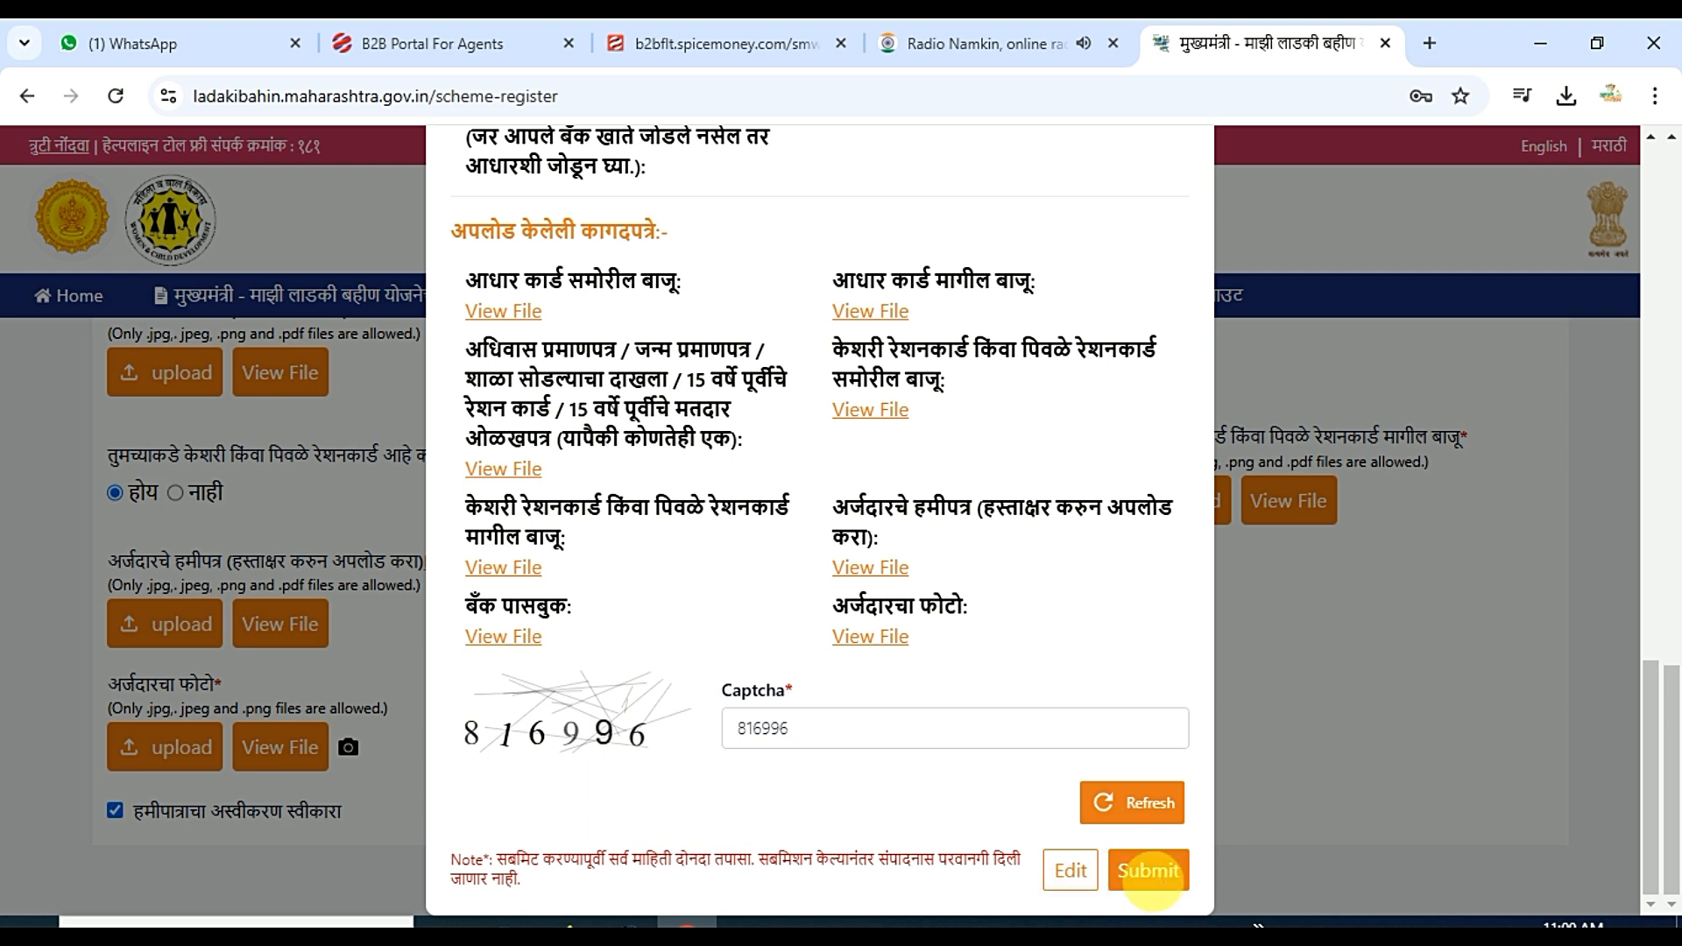
{"action": "left_click_drag", "start_coordinate": [1392, 214], "coordinate": [1289, 192]}
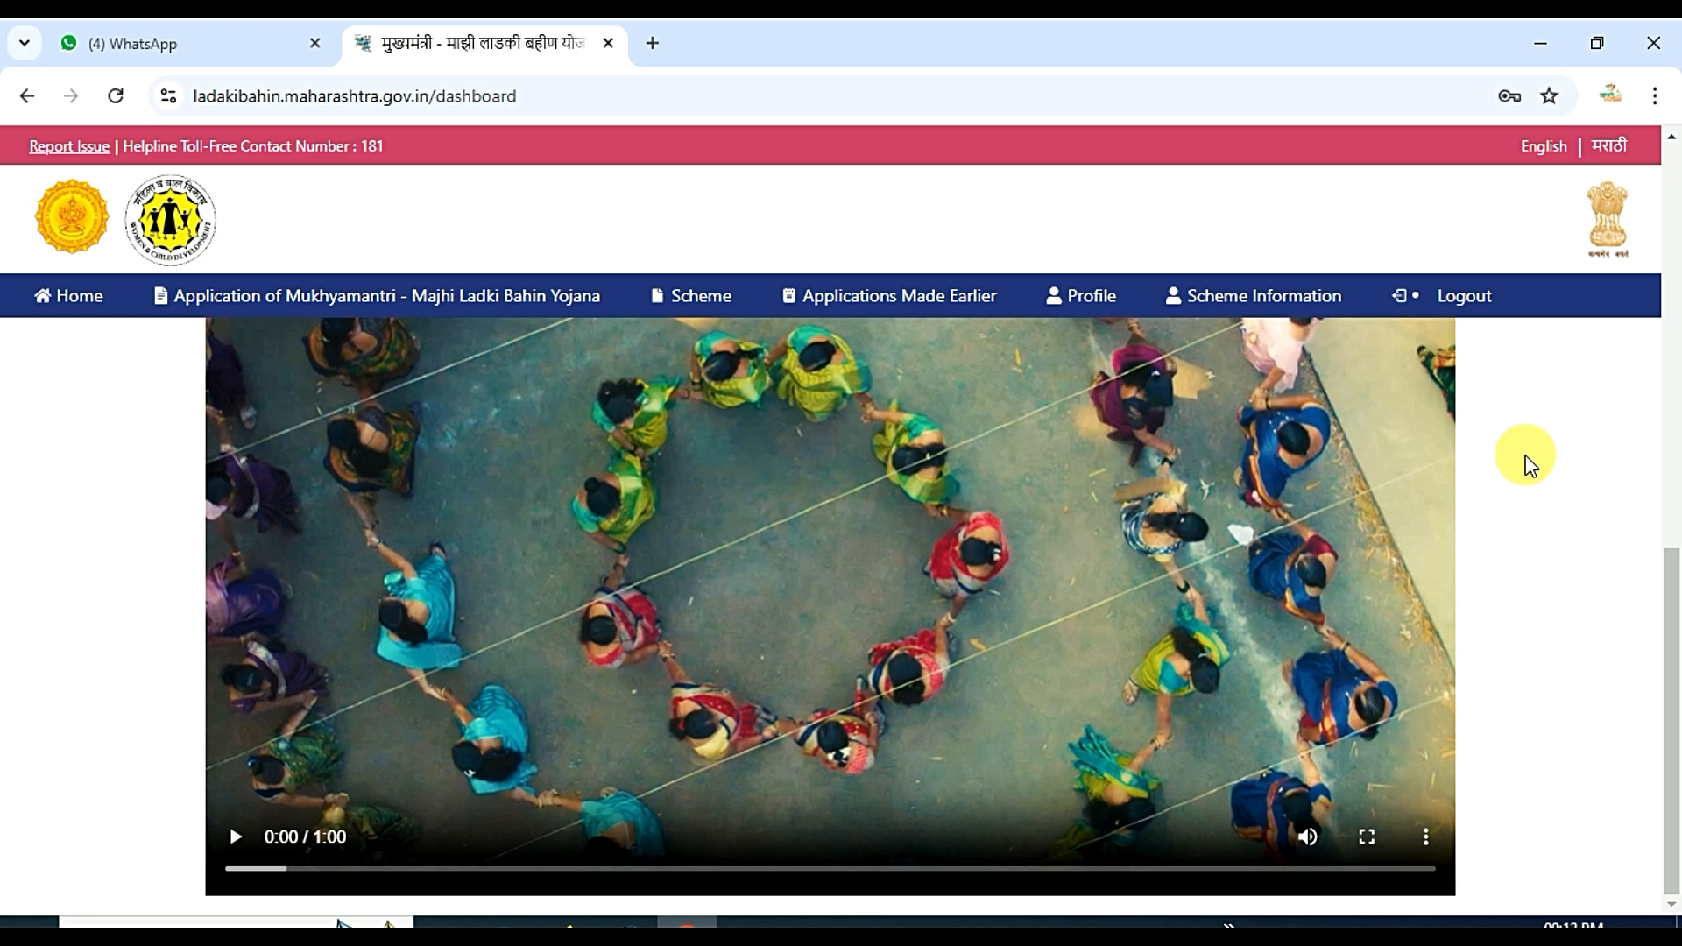
Step: Open the Aadhaar validation page for a new Majhi Ladki Bahin Yojana application
{"action": "left_click", "coordinate": [282, 312]}
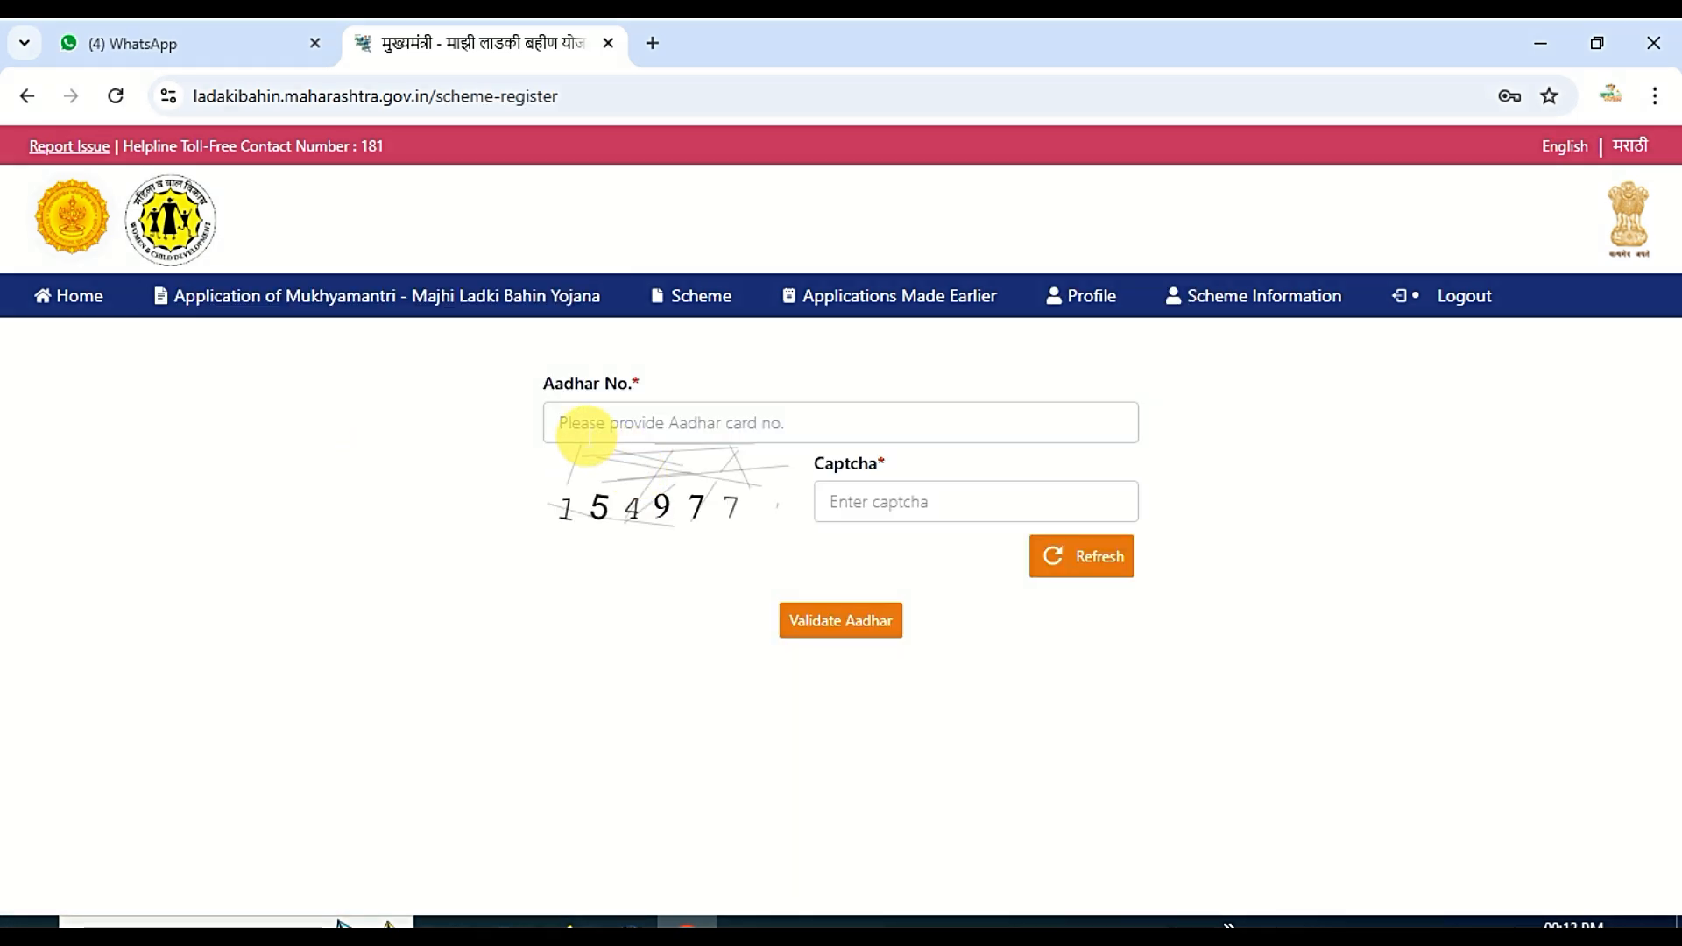